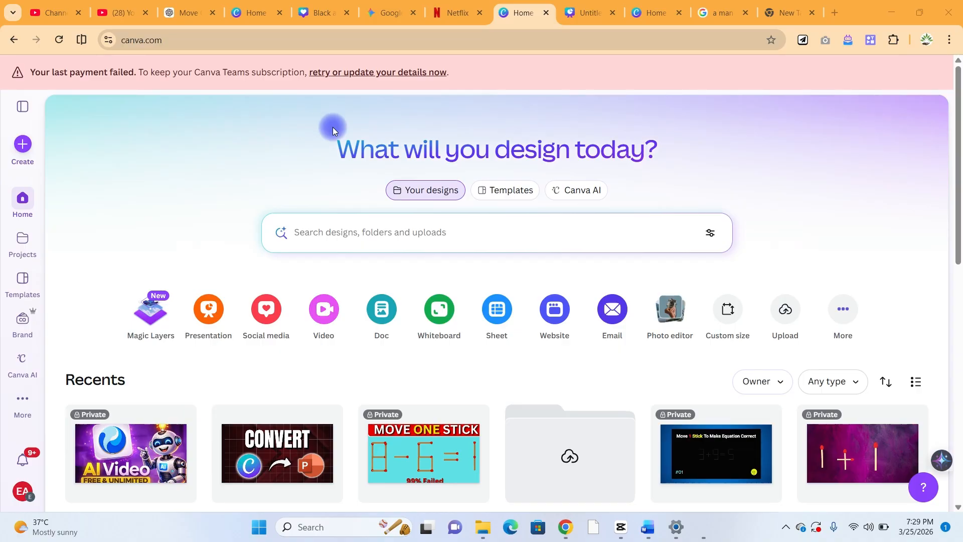
Open the untitled presentation design and look through the Magic Studio image-editing tools for the AI Video image on page 1
click(592, 14)
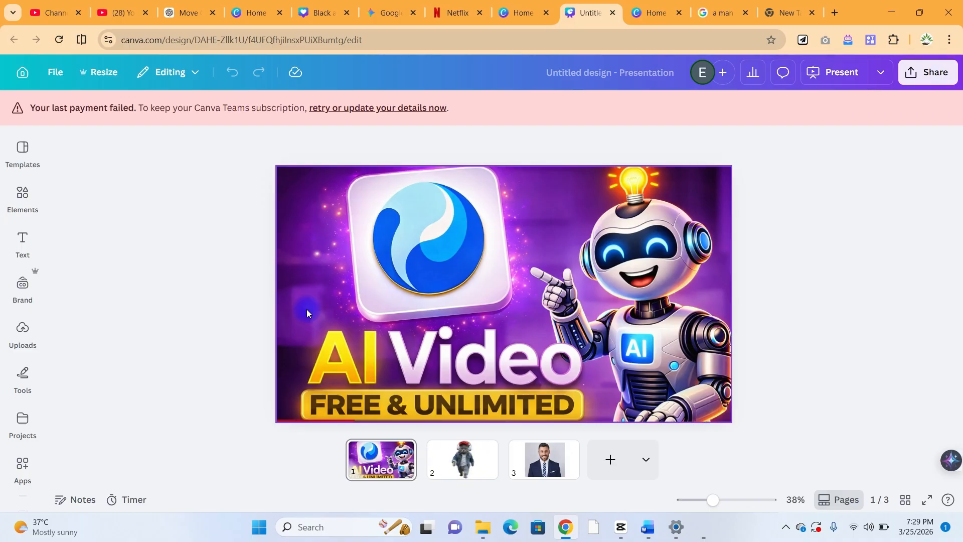
click(145, 258)
click(419, 361)
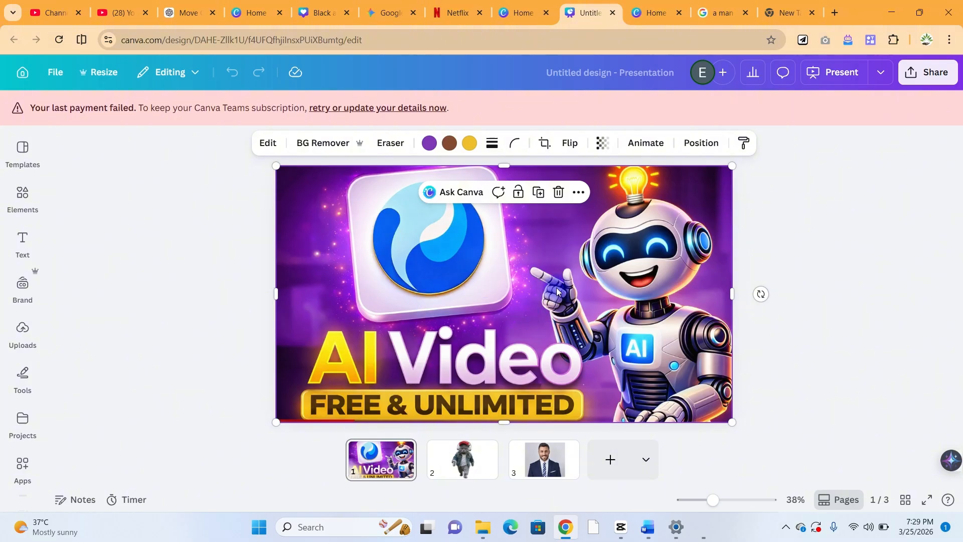
click(270, 143)
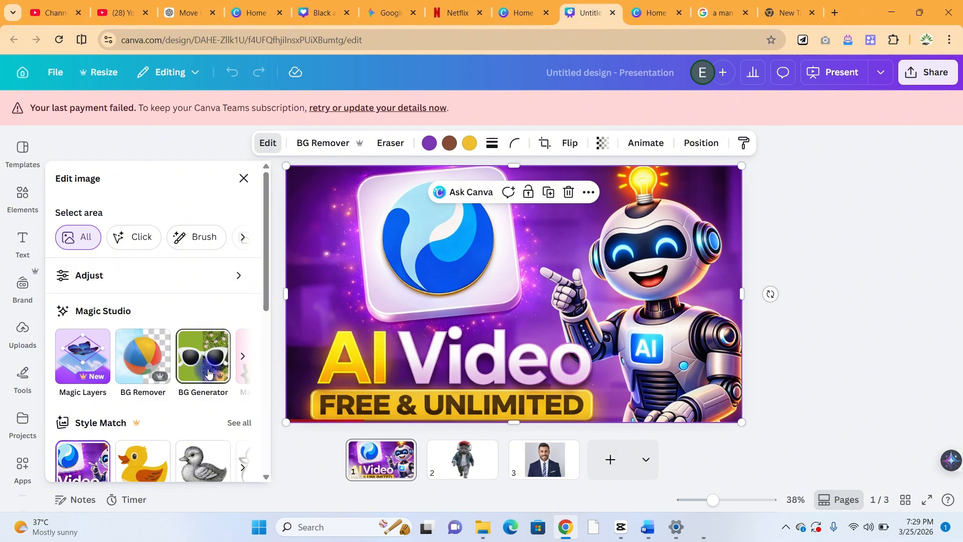
click(242, 356)
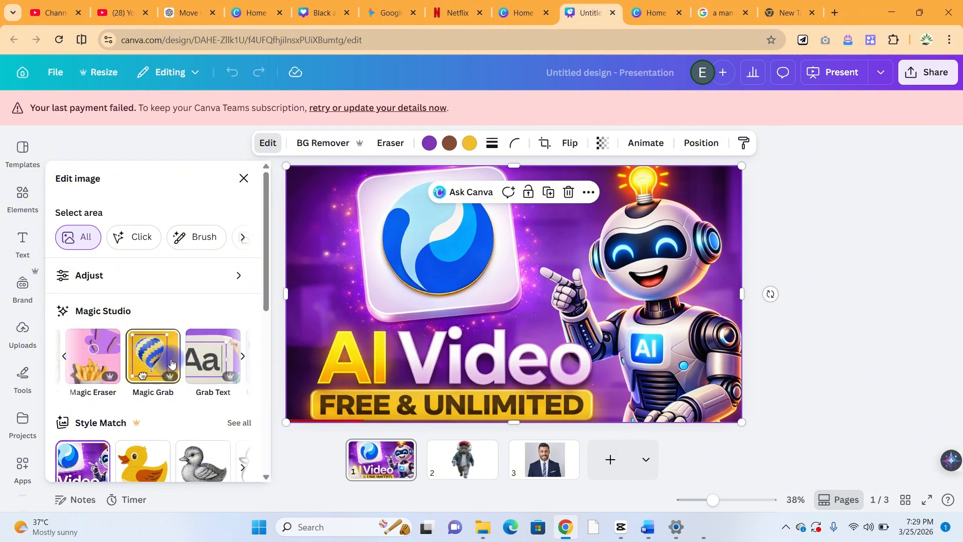
click(244, 357)
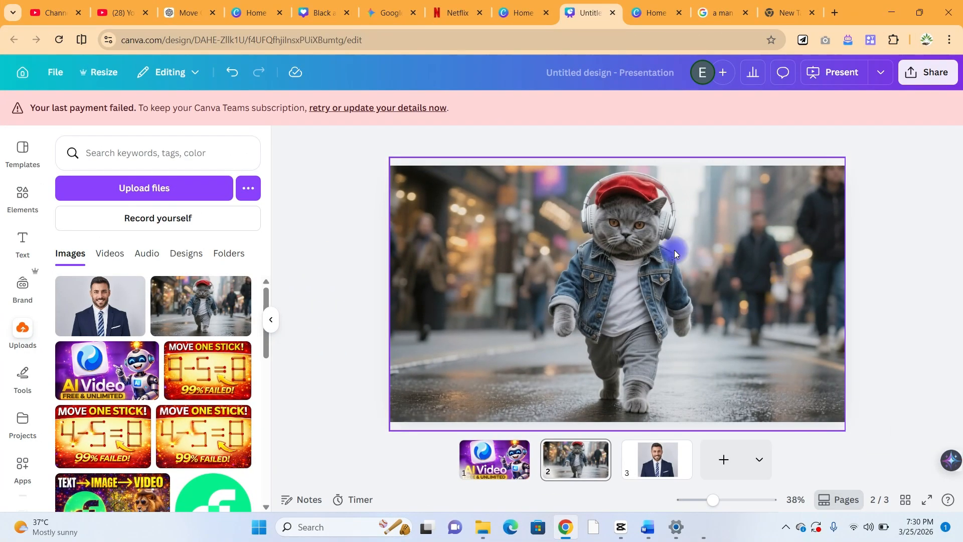
Remove the background from the cat image on page 2 and shift the image slightly downward
click(654, 237)
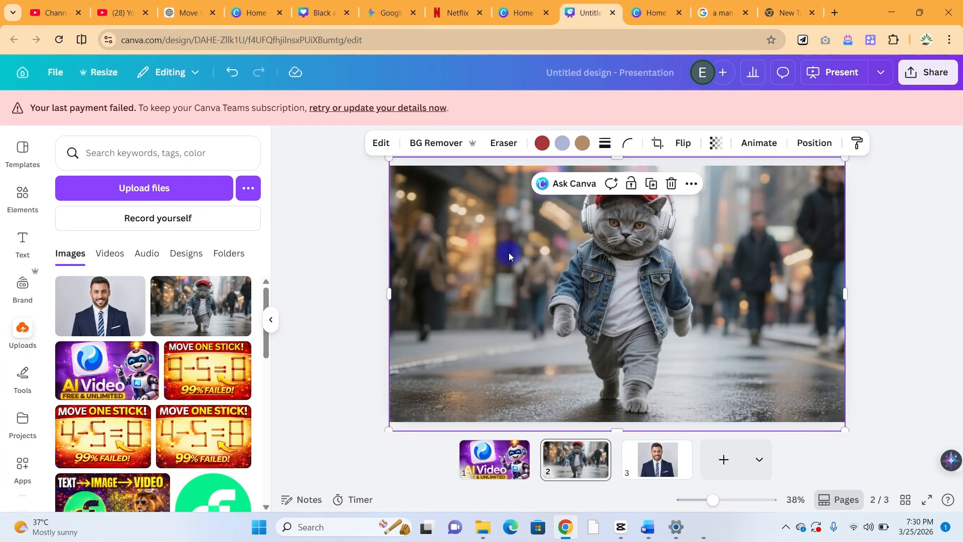
click(943, 222)
click(640, 289)
click(385, 146)
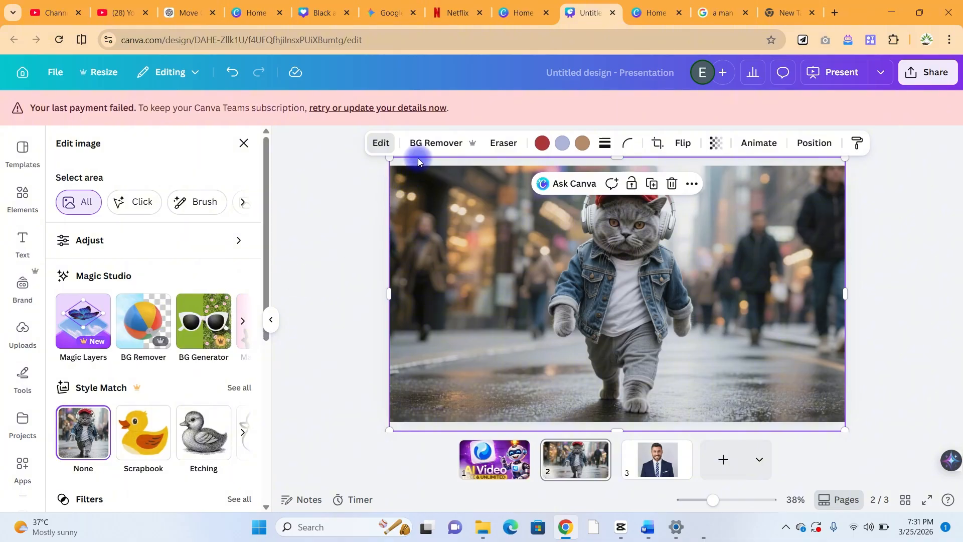
click(431, 141)
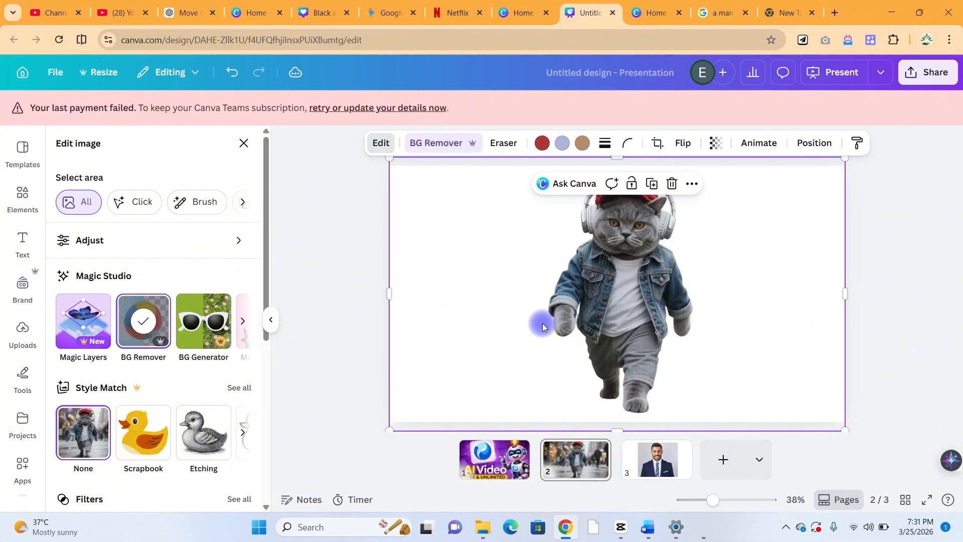
mouse_move(627, 278)
mouse_down()
mouse_move(562, 281)
mouse_move(682, 281)
mouse_move(556, 282)
mouse_move(624, 291)
mouse_up()
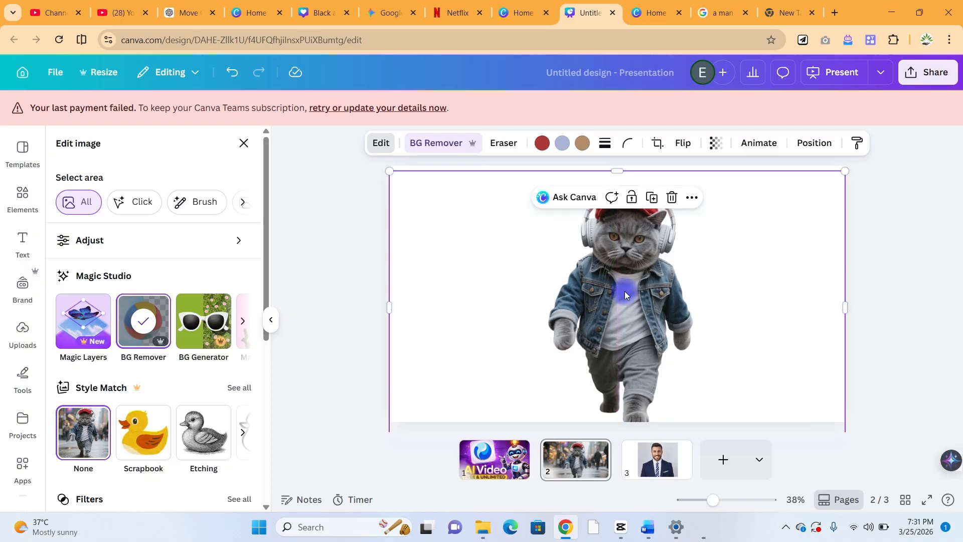
Remove the background from the businessman's portrait on page 3, keeping the portrait in its original position
click(672, 444)
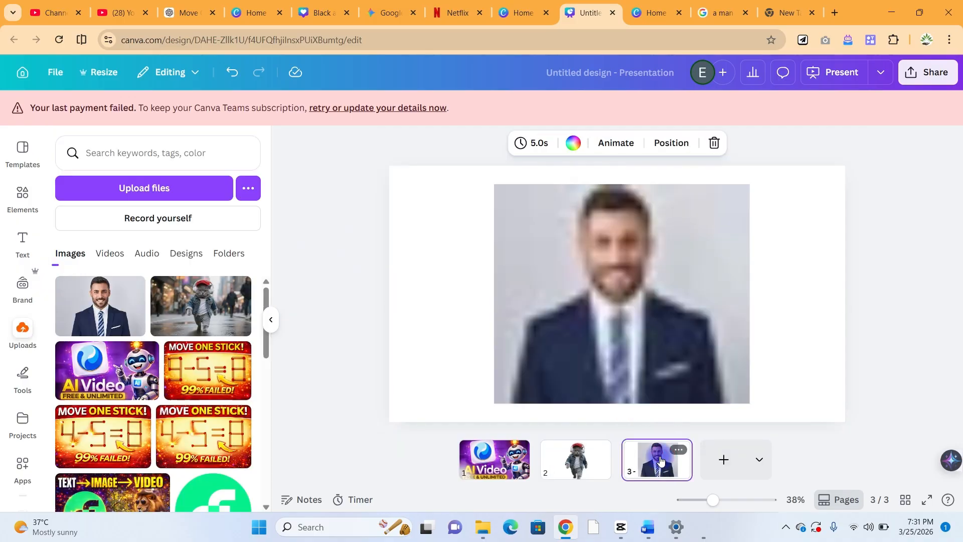
click(642, 304)
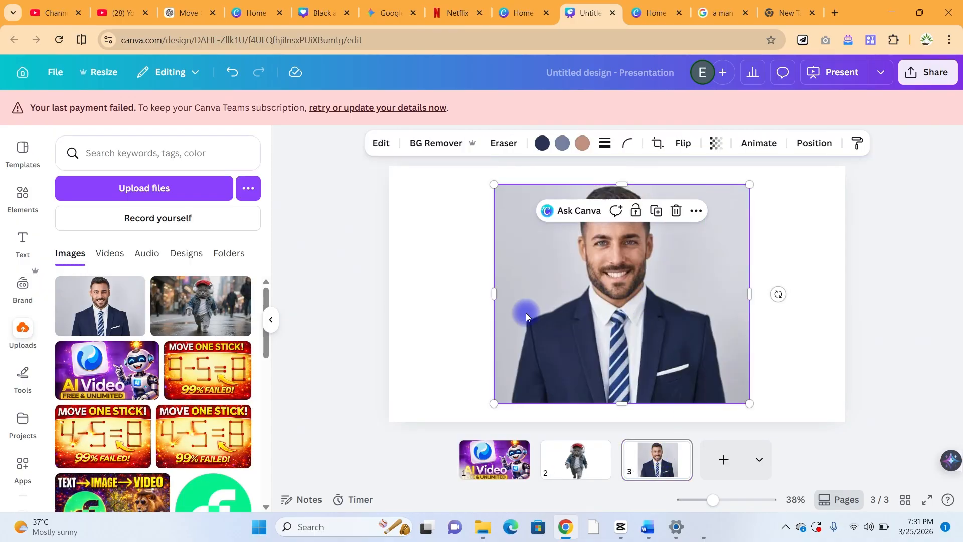
click(444, 150)
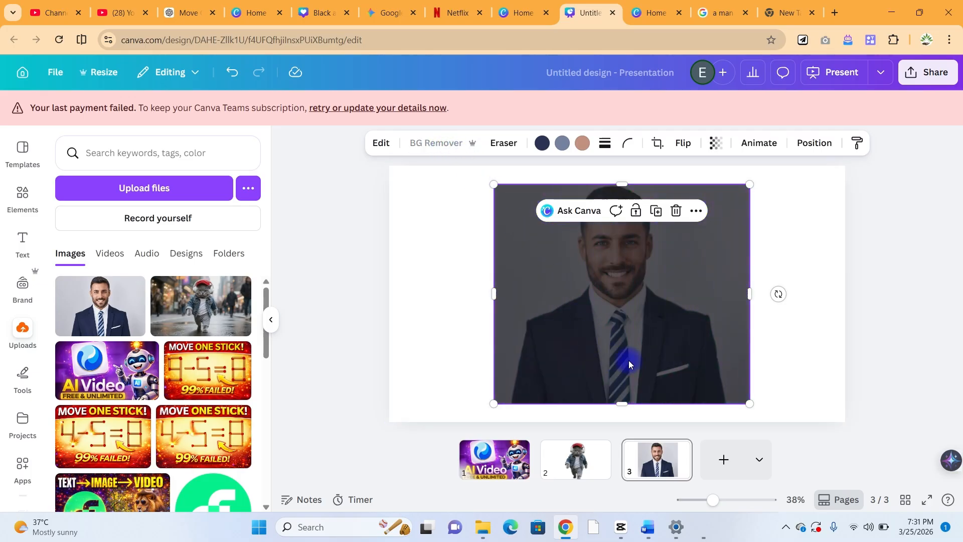
click(800, 263)
mouse_move(602, 333)
mouse_down()
mouse_move(625, 333)
mouse_move(606, 338)
mouse_up()
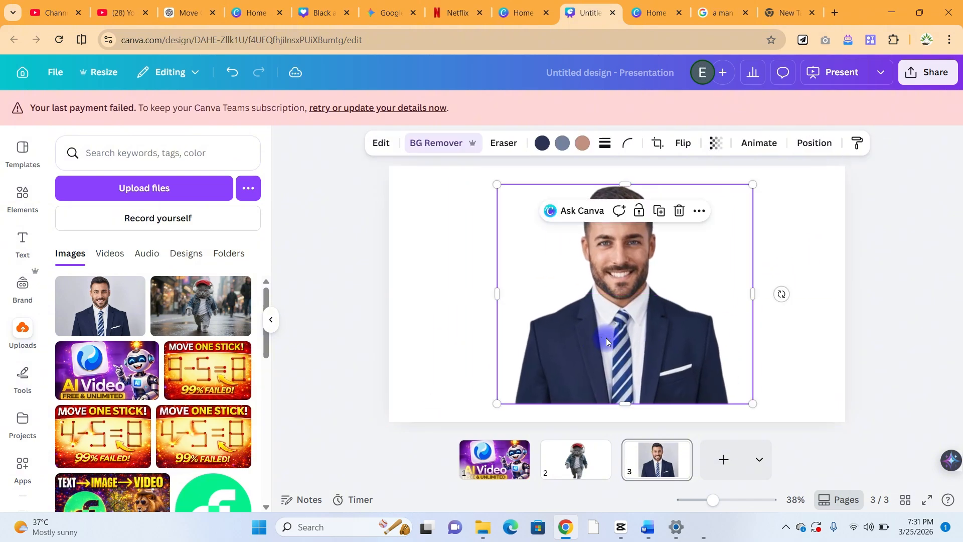
key(ctrl+z)
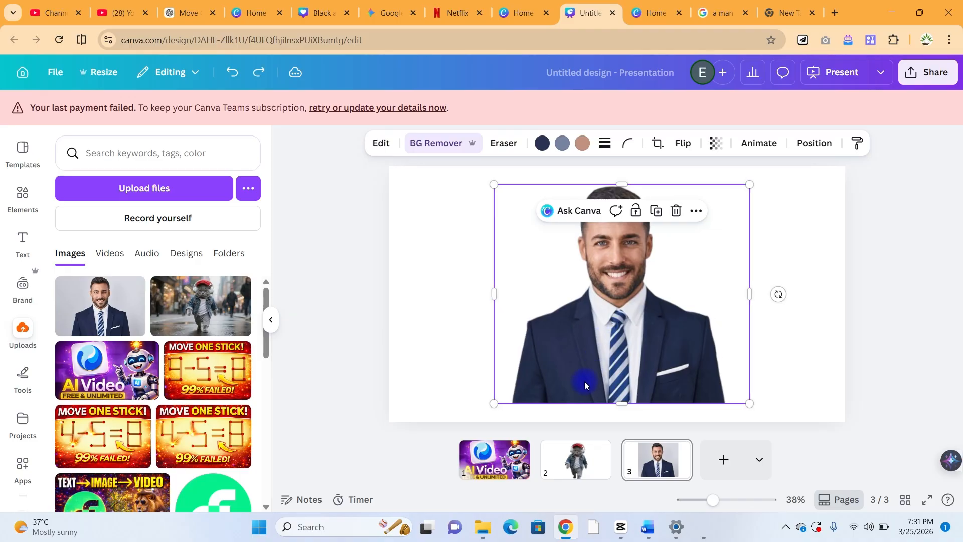
click(823, 326)
Open the Background Generator for the cat image on page 2
scroll(558, 393, up, 5)
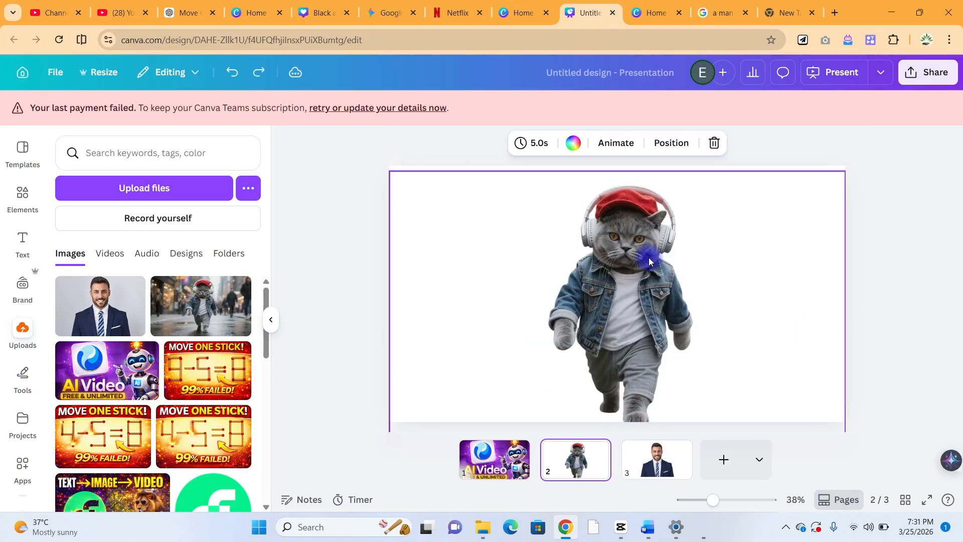
click(606, 308)
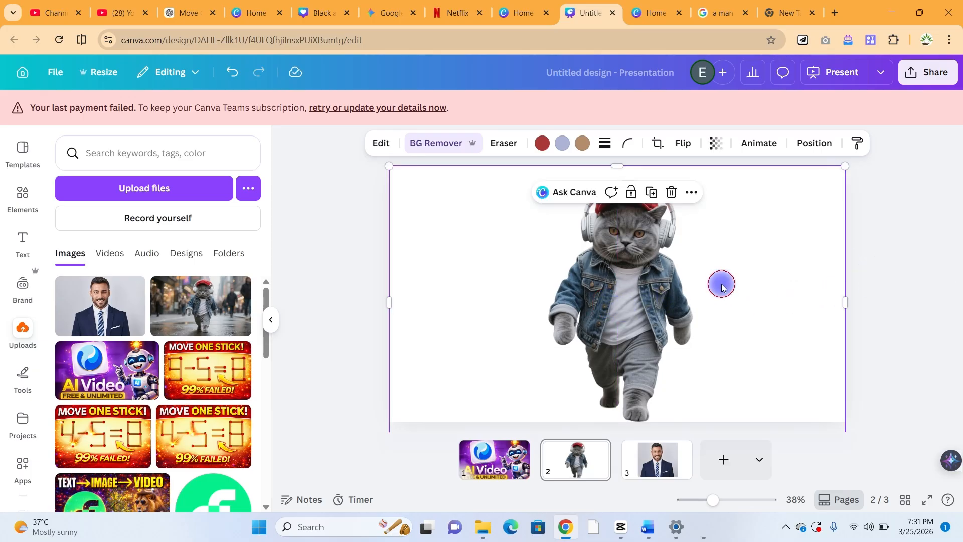
click(380, 143)
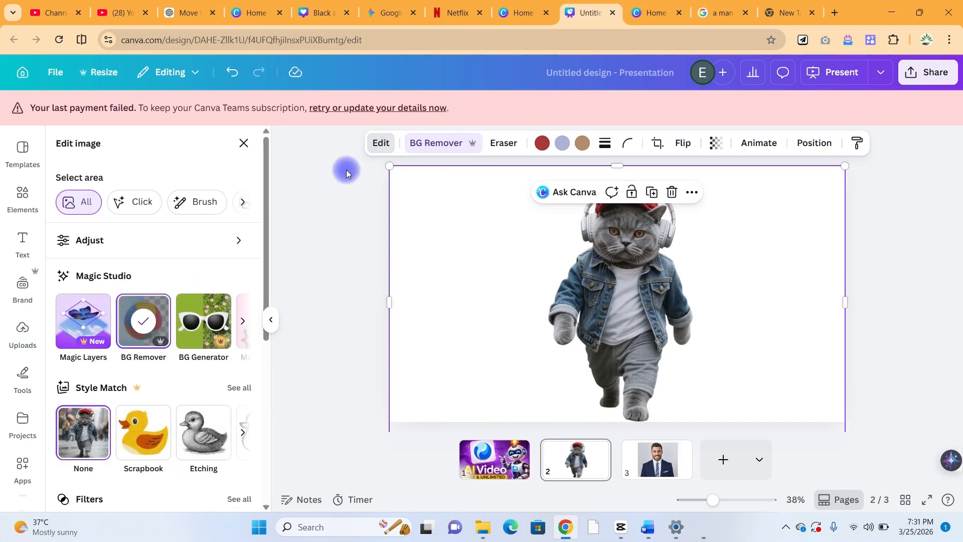
click(205, 336)
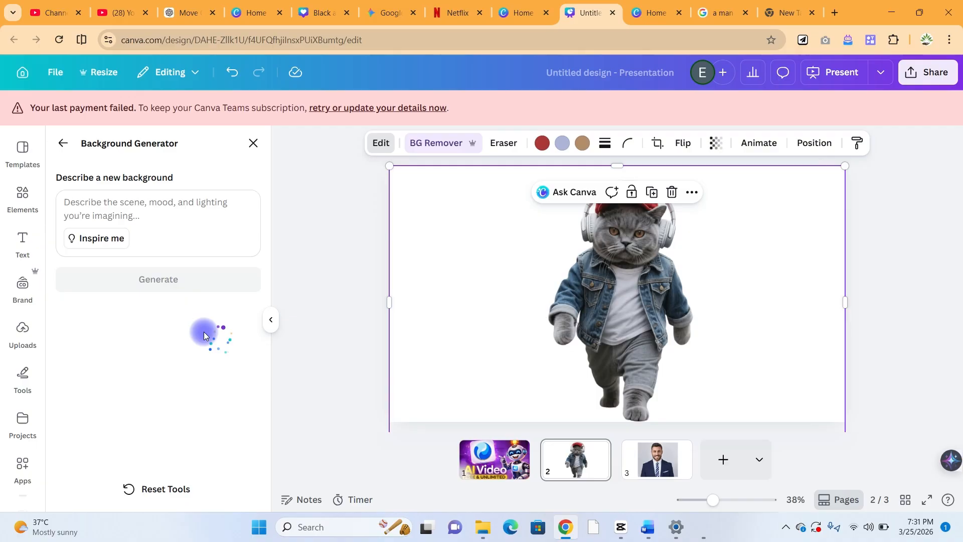
Describe the new background as "A beach filled with animals swimming in the water"
click(68, 205)
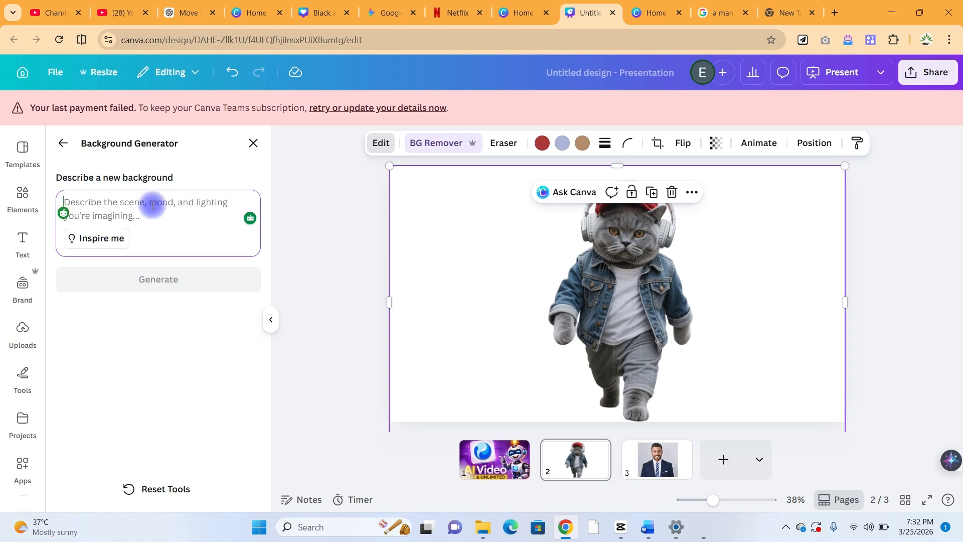
text(A b)
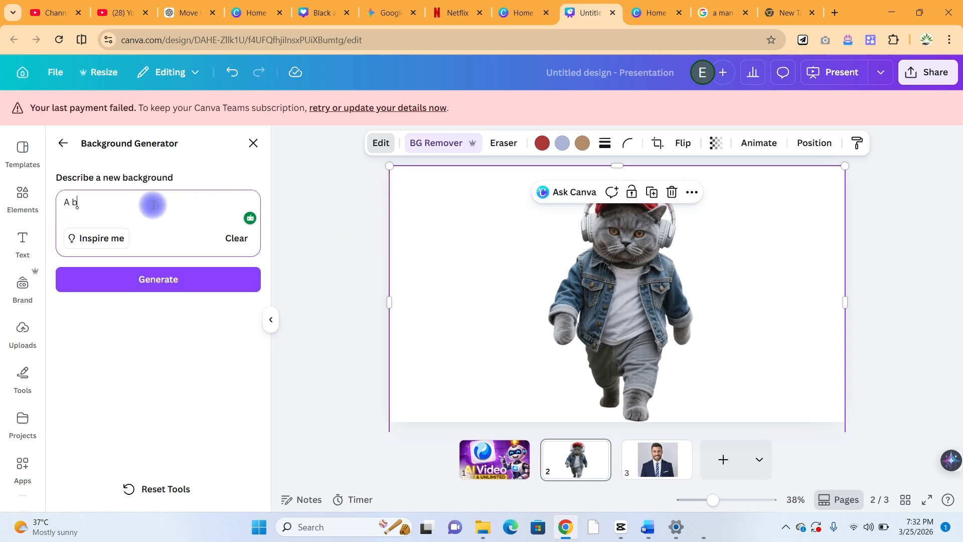
text(each filled with animals swimming in the water)
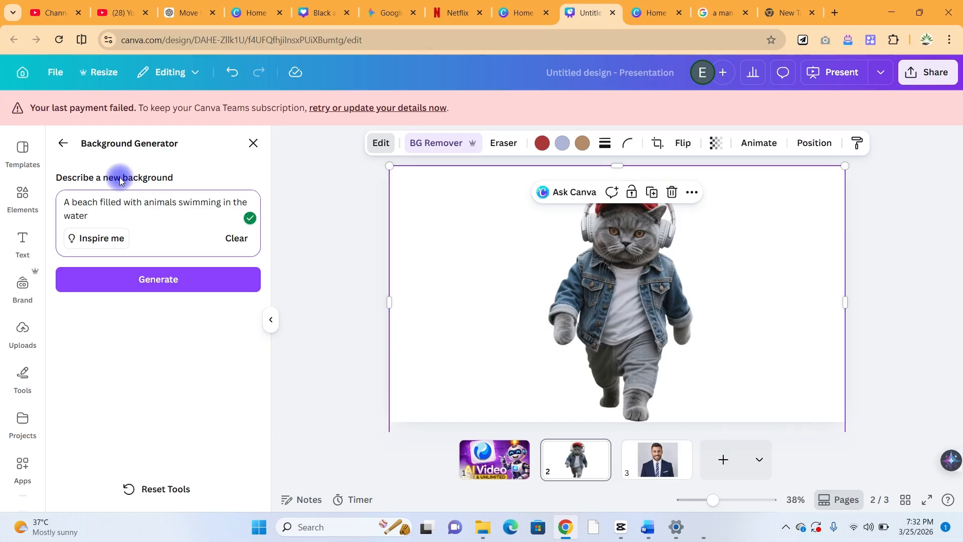
Generate backgrounds from the suggested prompt "Desert landscape with mountains and golden sand dunes at dusk", compare them and choose the second variant
click(102, 241)
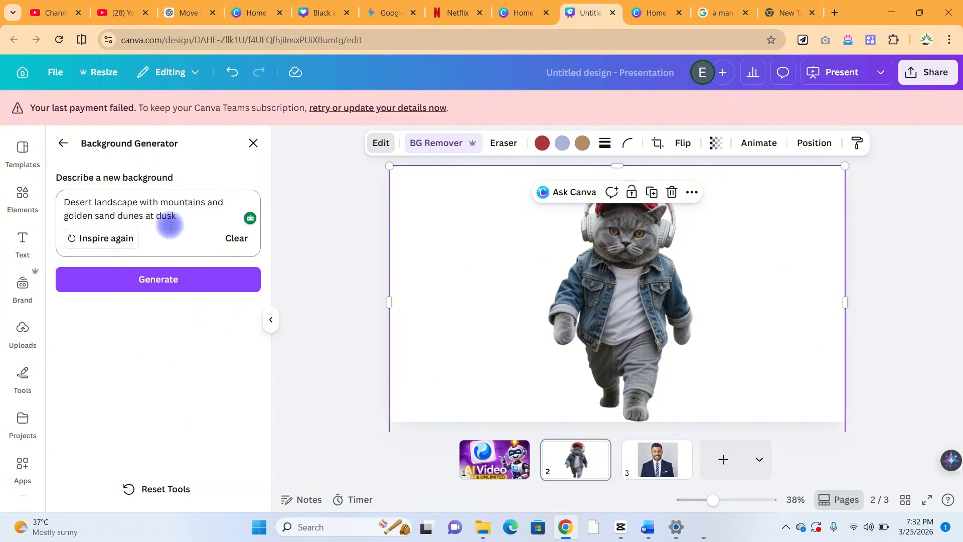
click(174, 285)
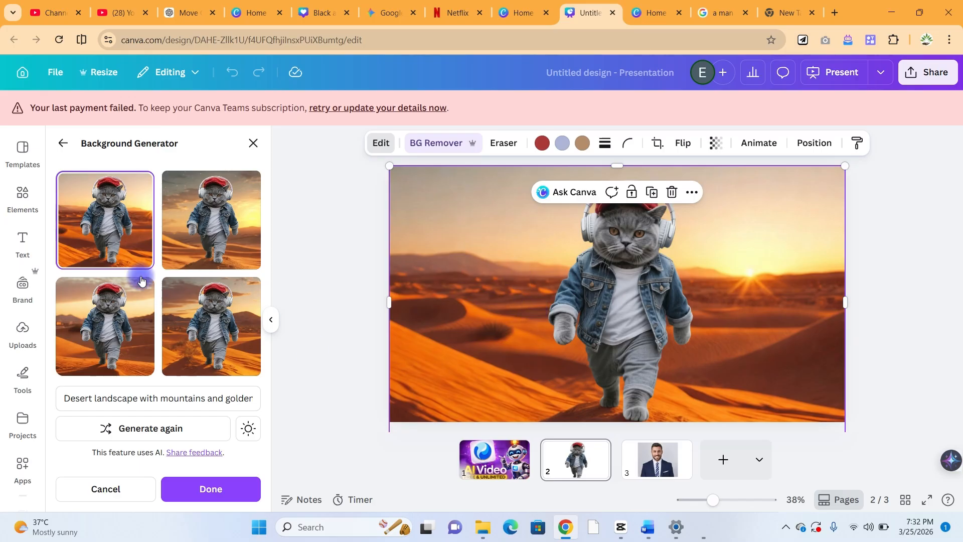
click(221, 225)
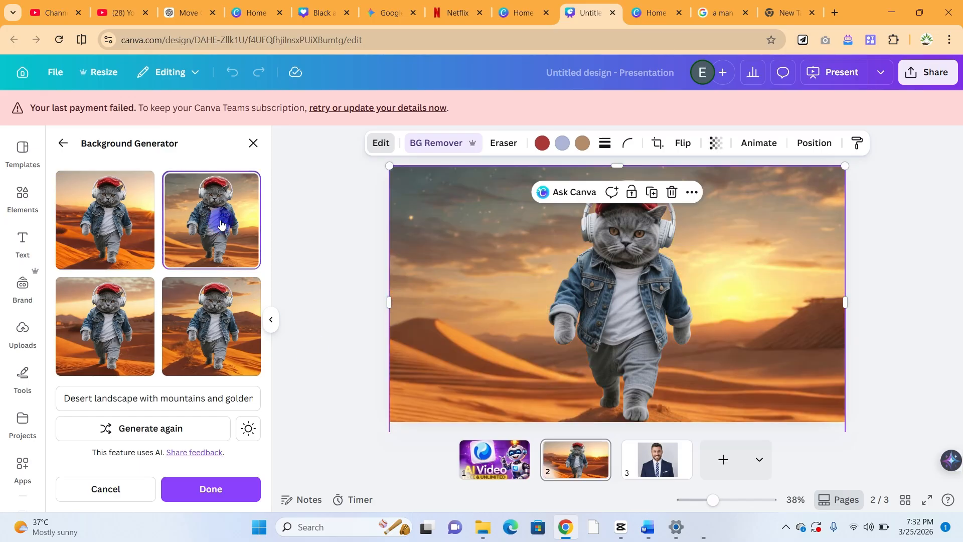
click(194, 337)
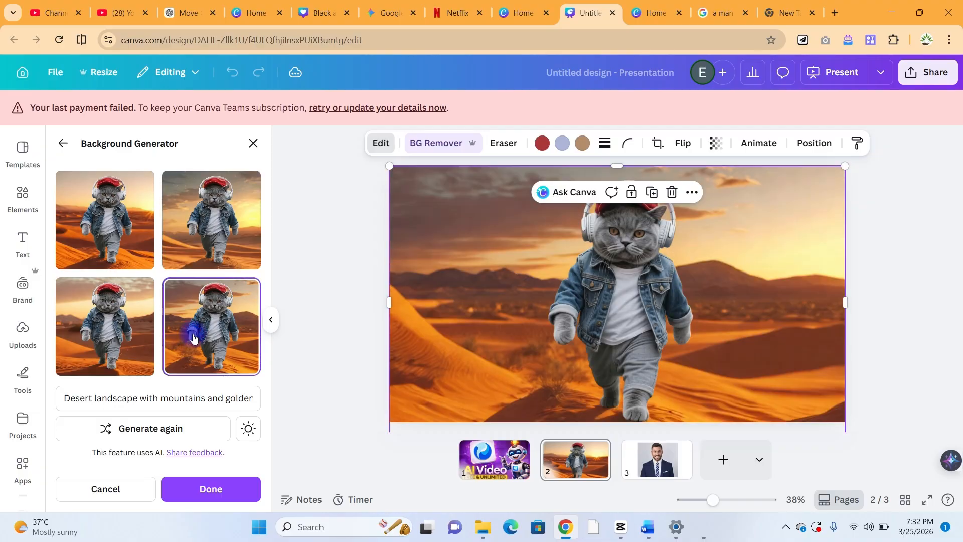
click(107, 346)
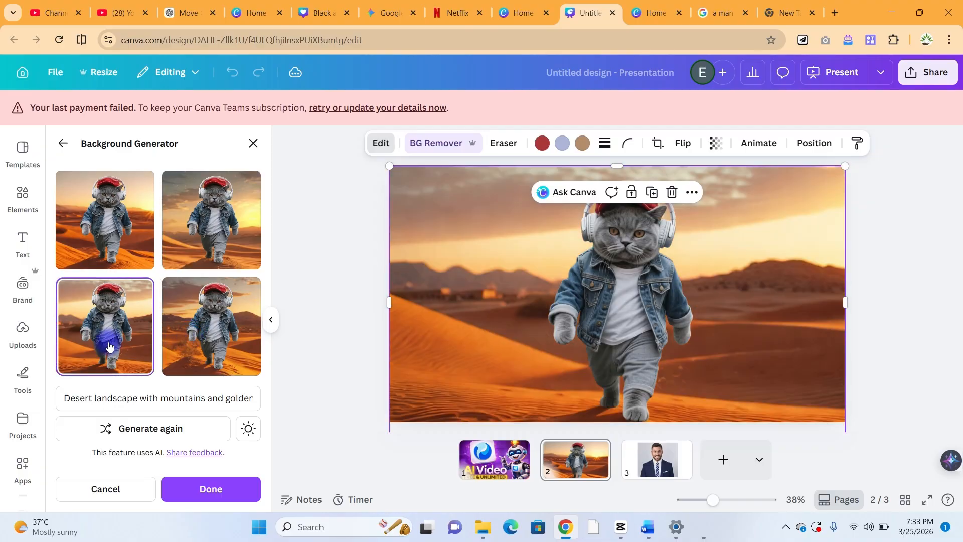
click(213, 219)
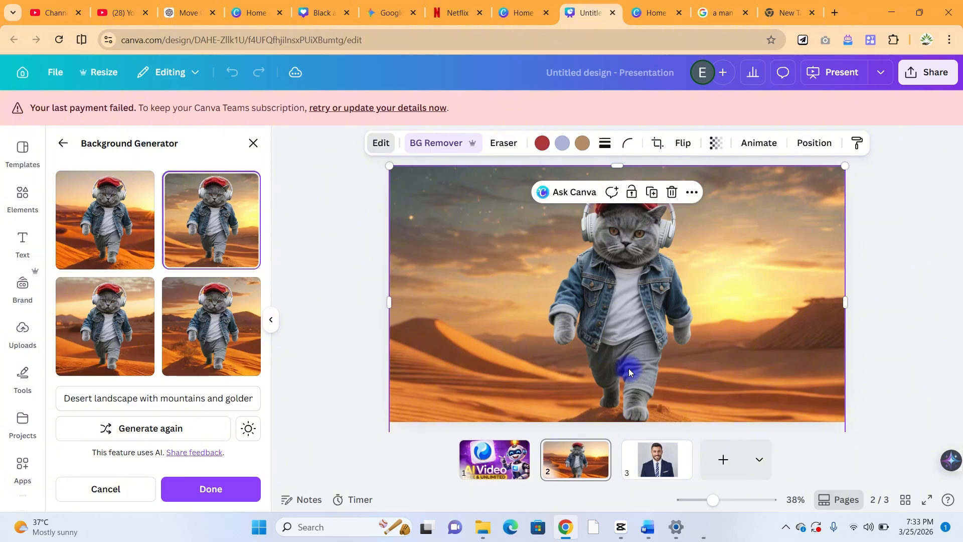
Generate backgrounds for the businessman's portrait on page 3 using the suggested prompt about a wooden kitchen counter
click(656, 460)
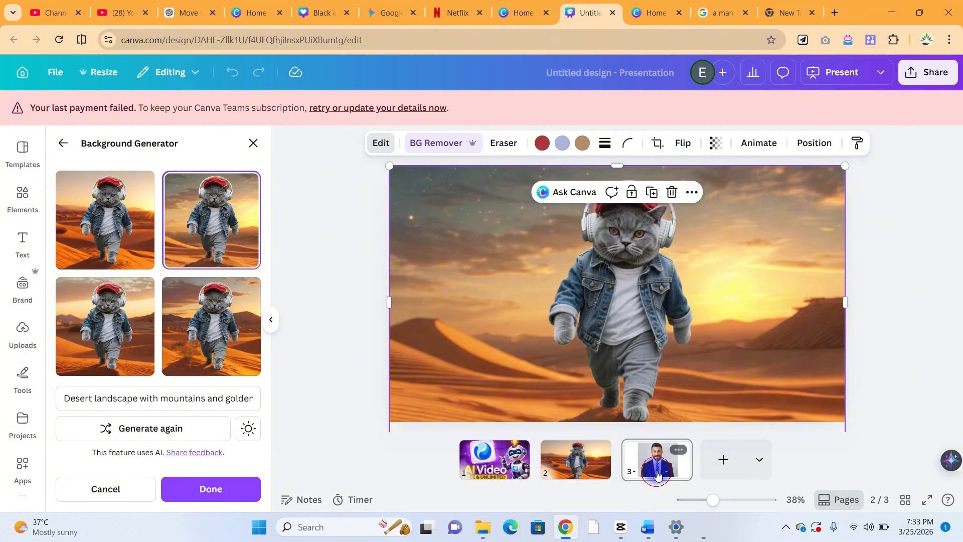
click(582, 249)
click(436, 142)
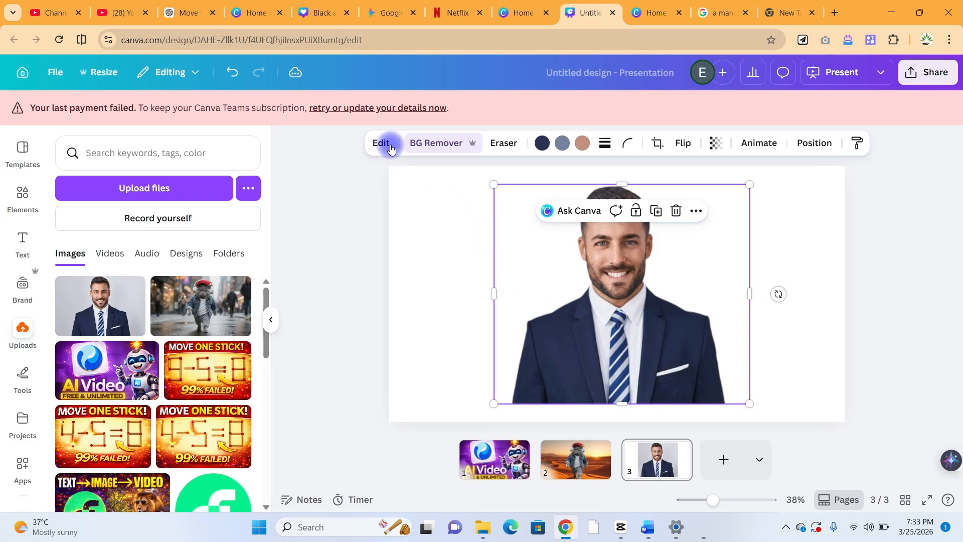
click(360, 143)
click(403, 171)
click(381, 143)
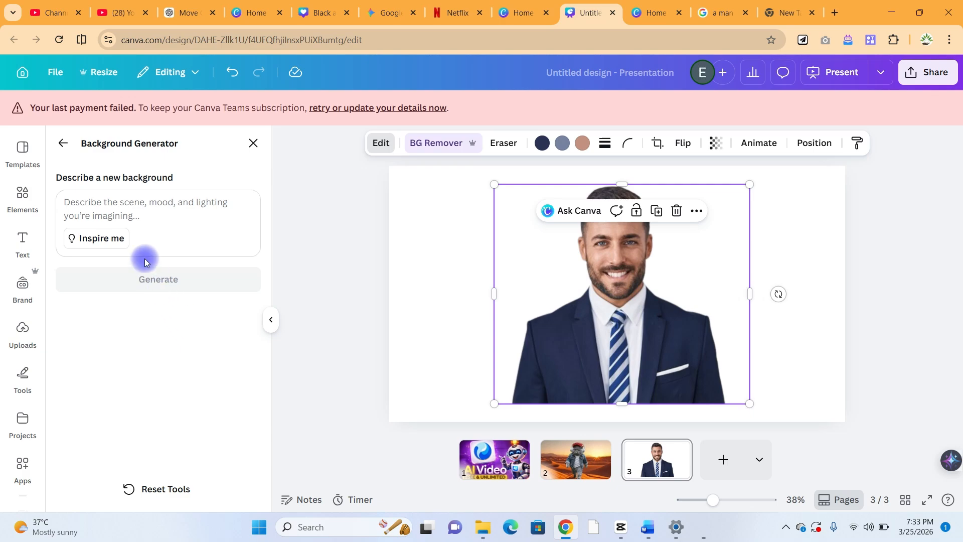
click(102, 237)
click(122, 285)
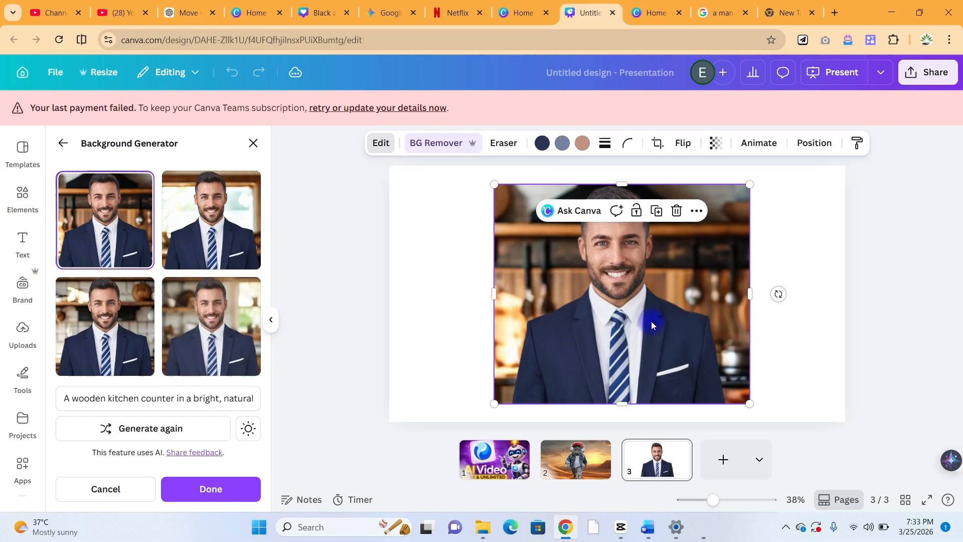
Compare the generated kitchen backgrounds and choose the fourth variant for the portrait
click(183, 219)
click(106, 332)
click(178, 321)
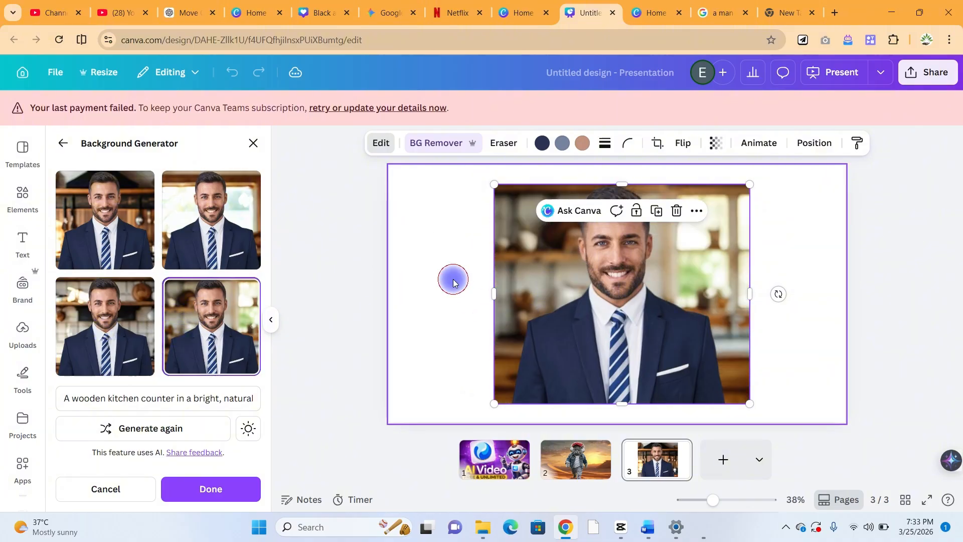
Try Magic Expand on the businessman's portrait on page 3, extending it to the Whole Page size
click(520, 301)
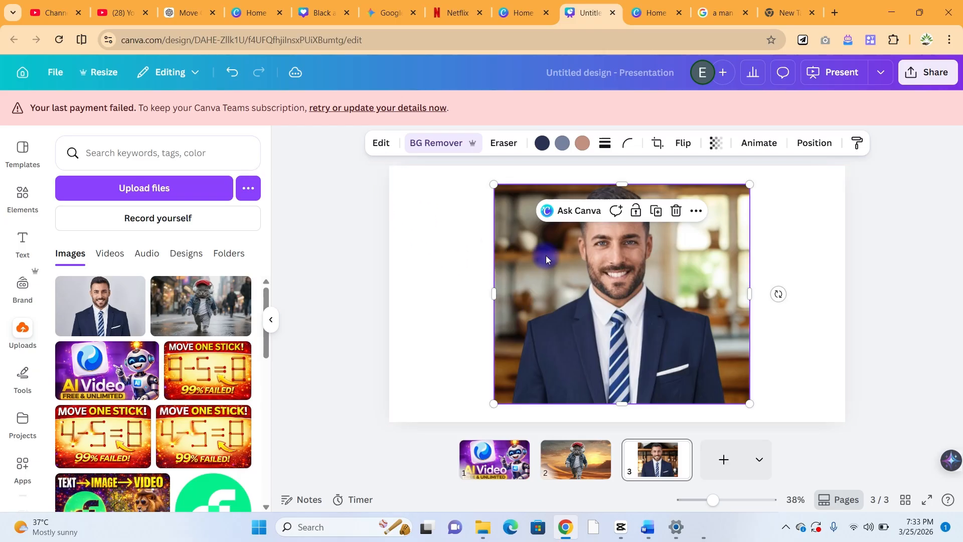
click(379, 144)
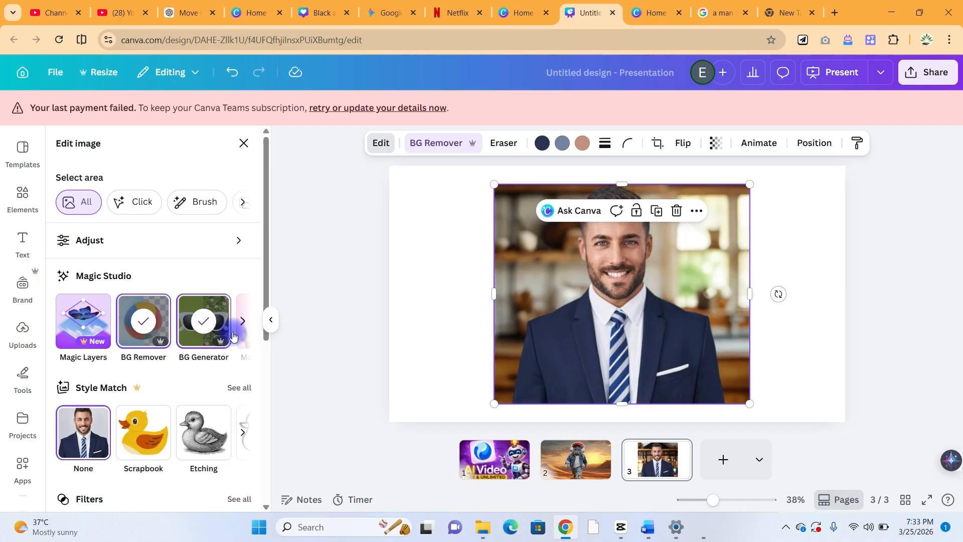
click(242, 322)
click(242, 321)
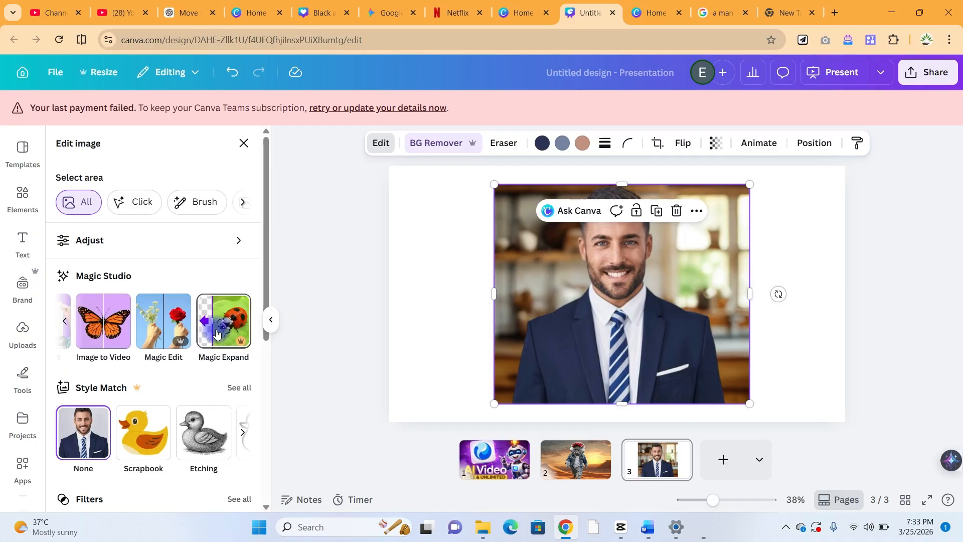
click(219, 327)
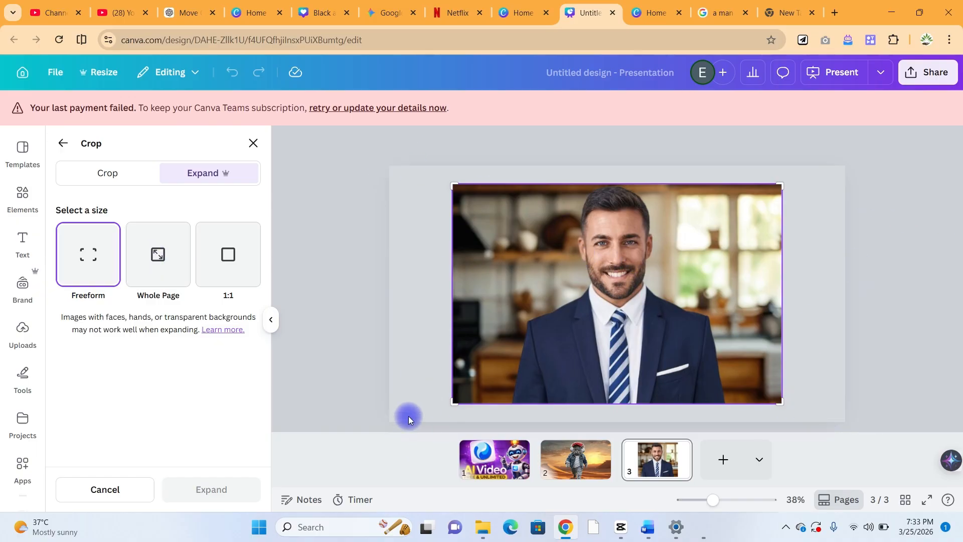
click(163, 273)
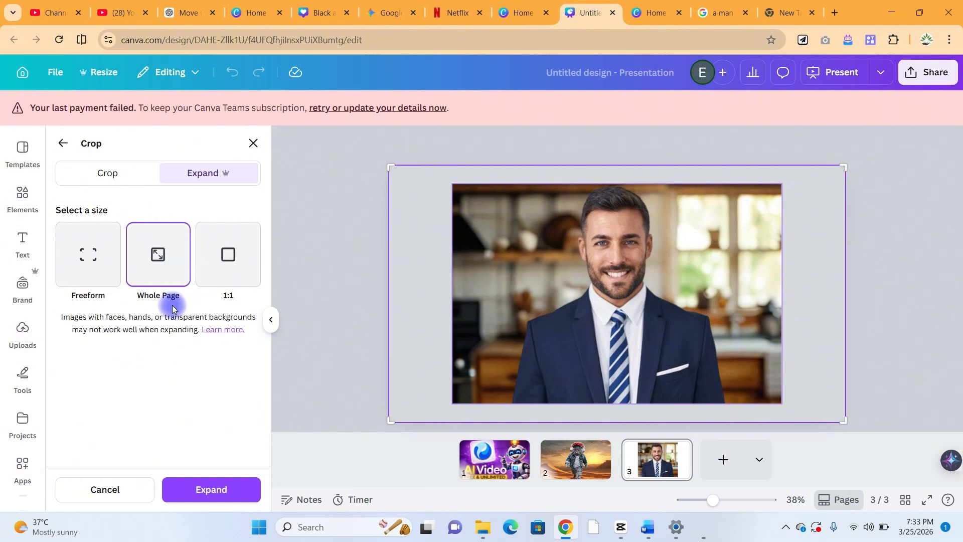
click(230, 265)
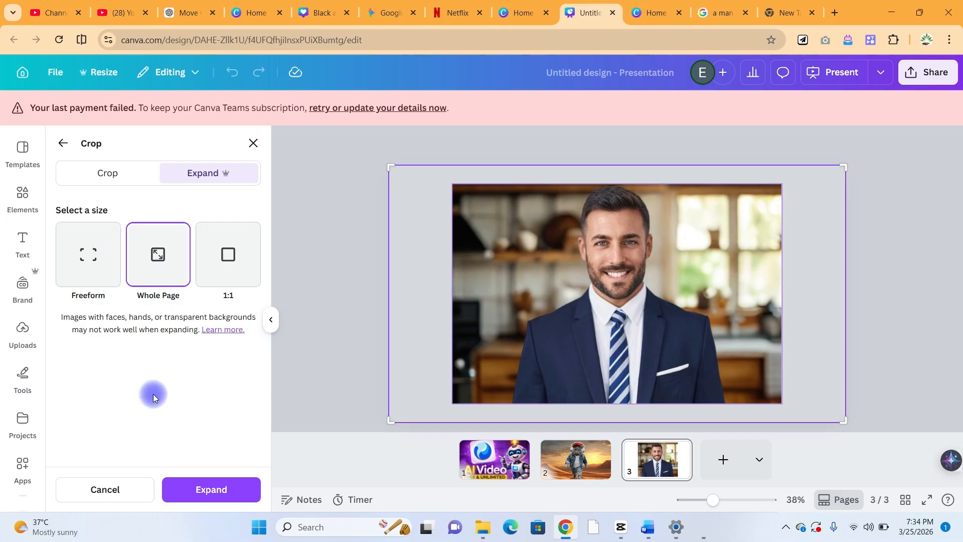
click(225, 488)
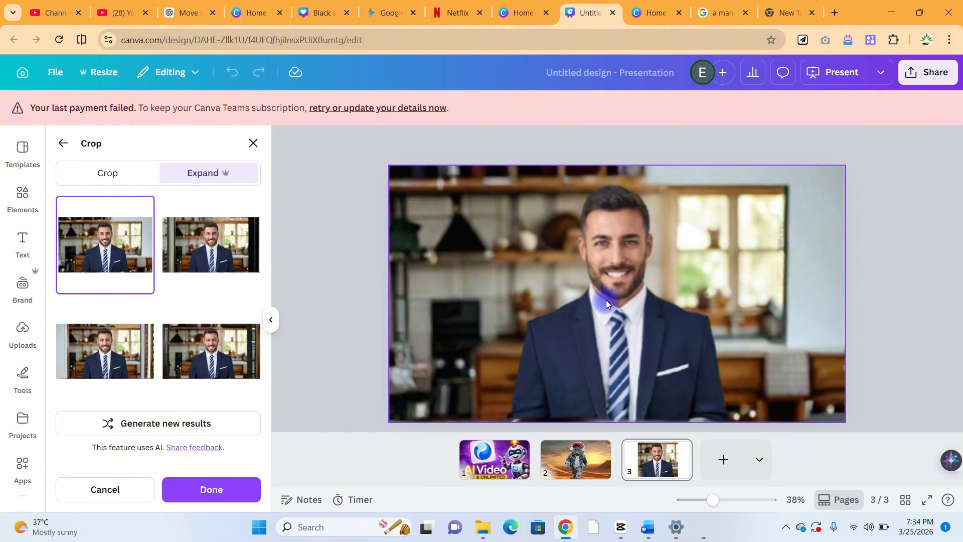
Compare the expanded portrait variants and select the first one
click(200, 250)
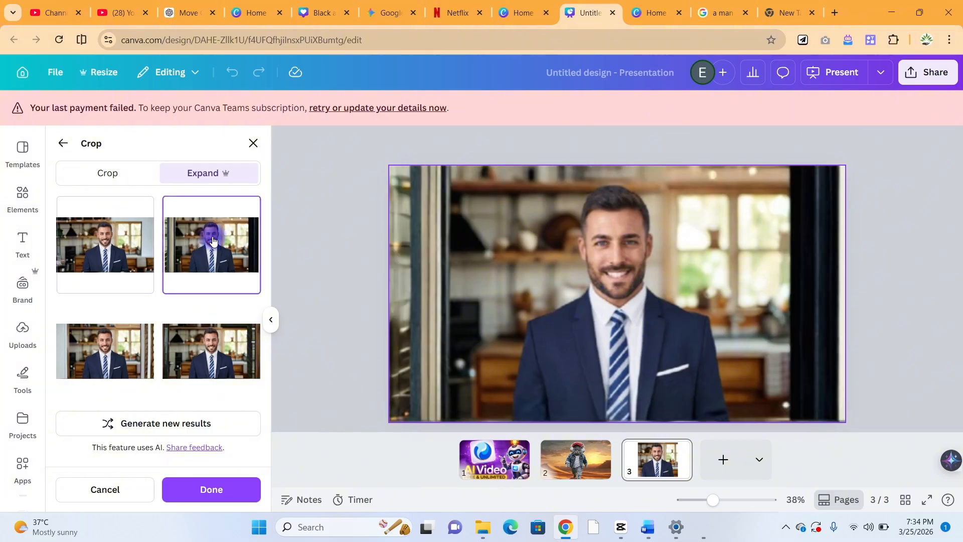
click(205, 346)
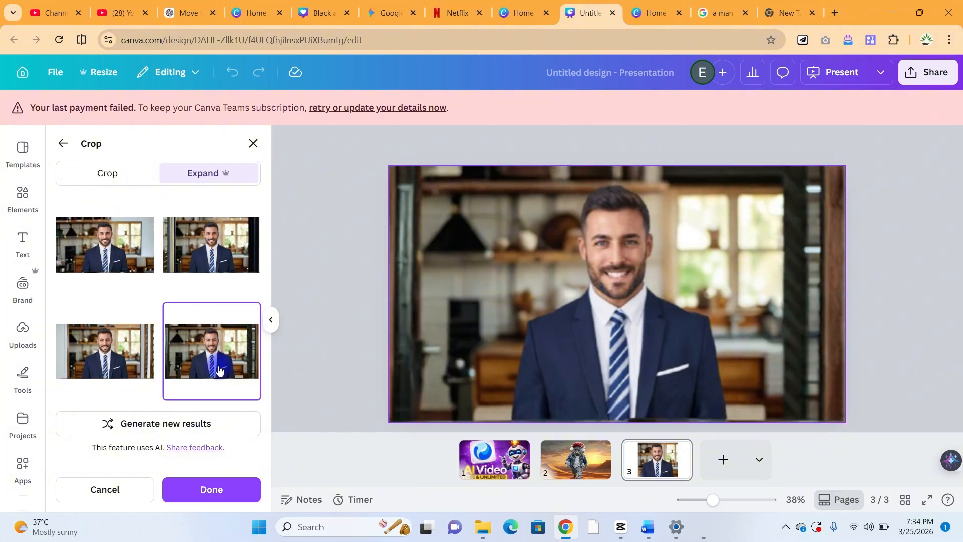
click(91, 328)
click(100, 264)
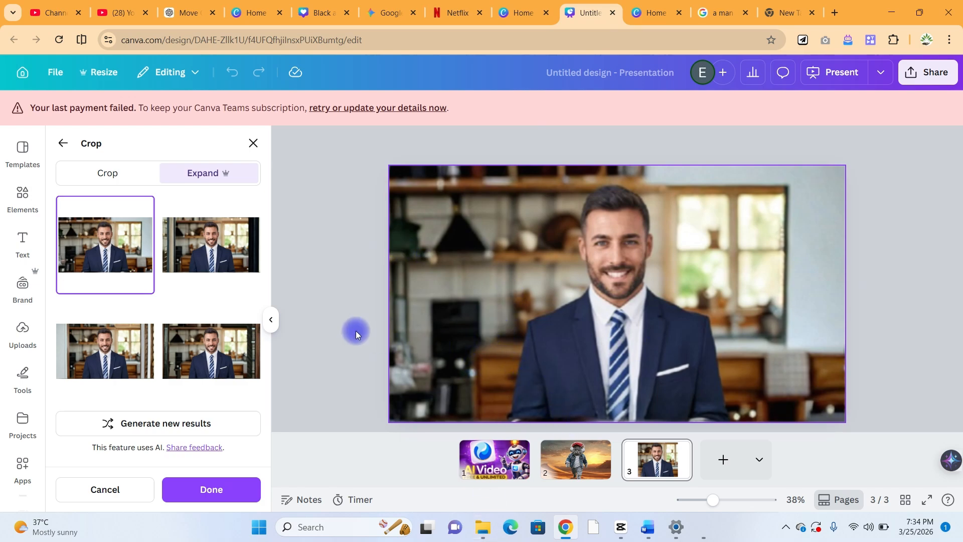
Separate the robot from the AI Video image on page 1 with Magic Grab and shift it slightly
click(489, 465)
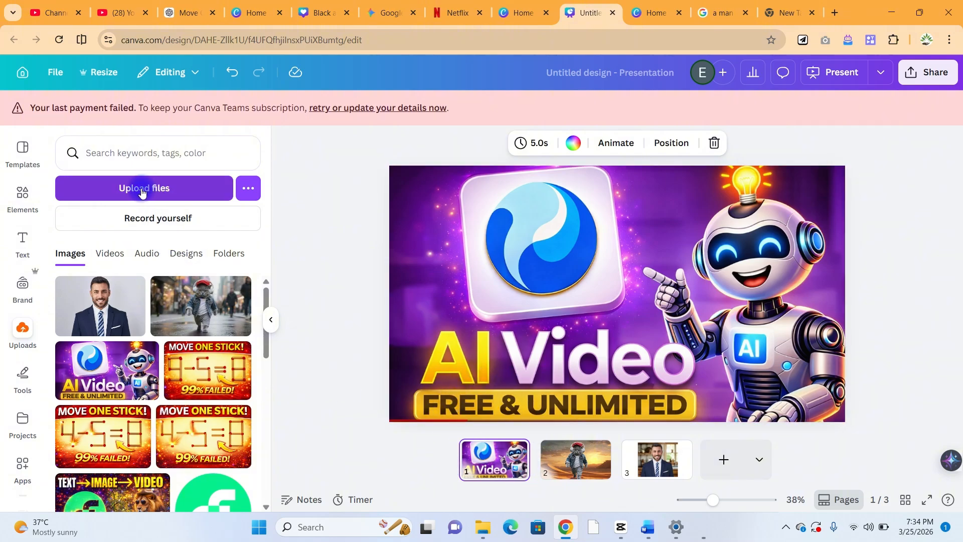
click(480, 246)
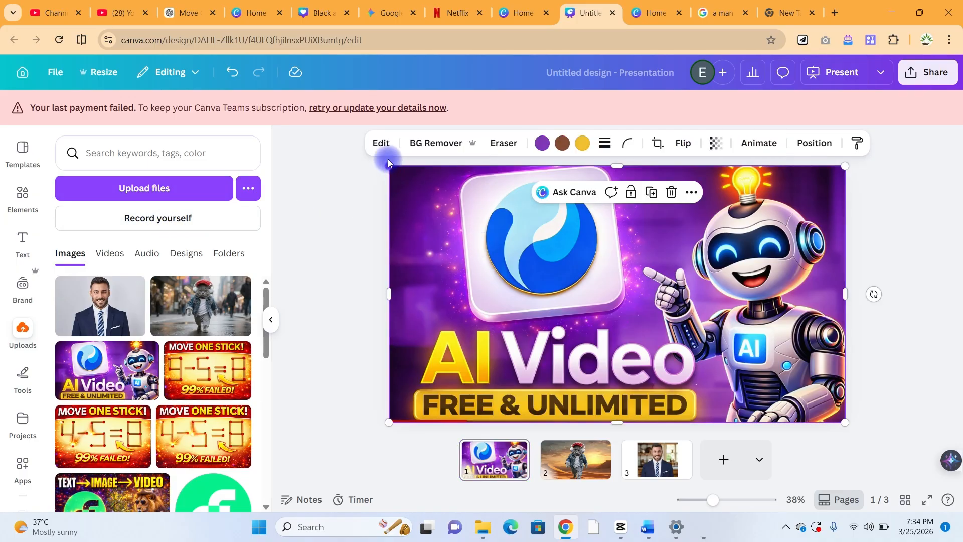
click(381, 144)
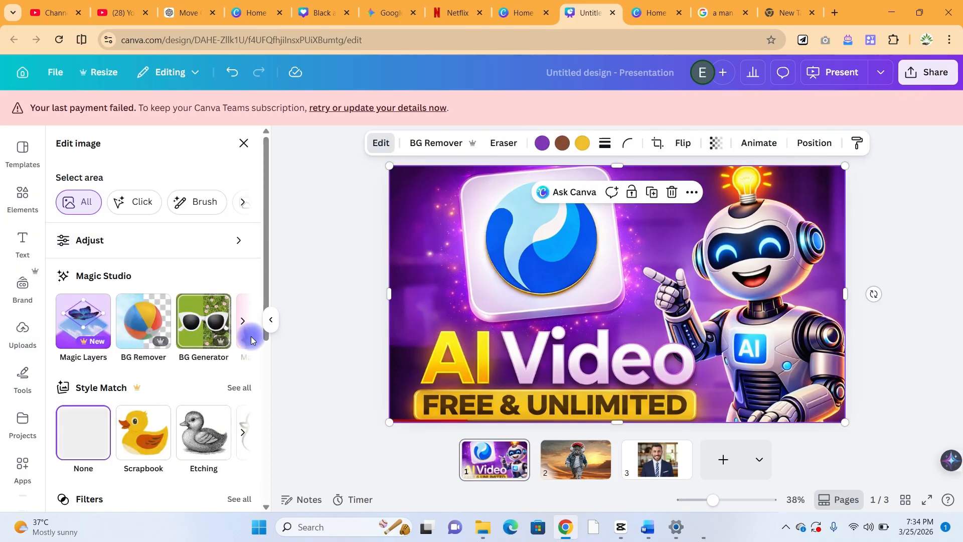
click(243, 321)
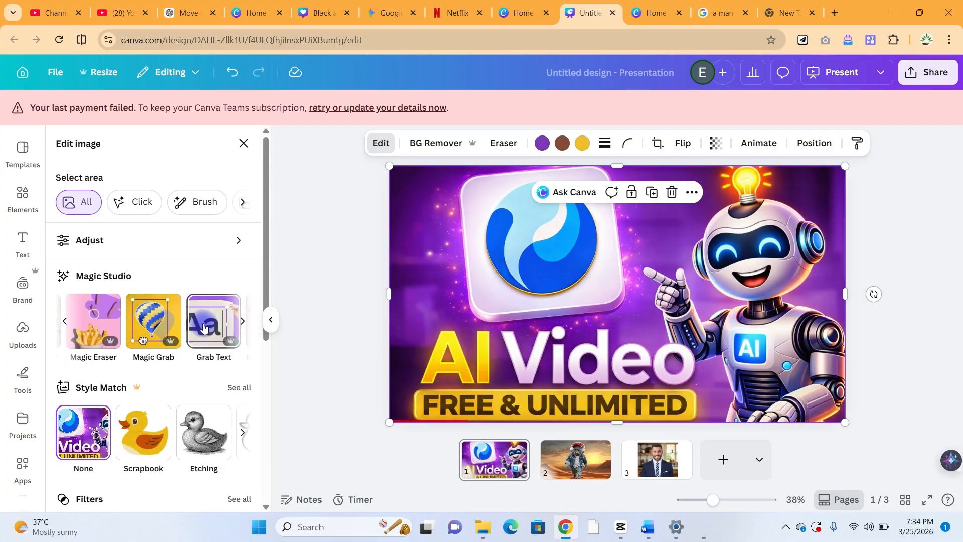
click(156, 323)
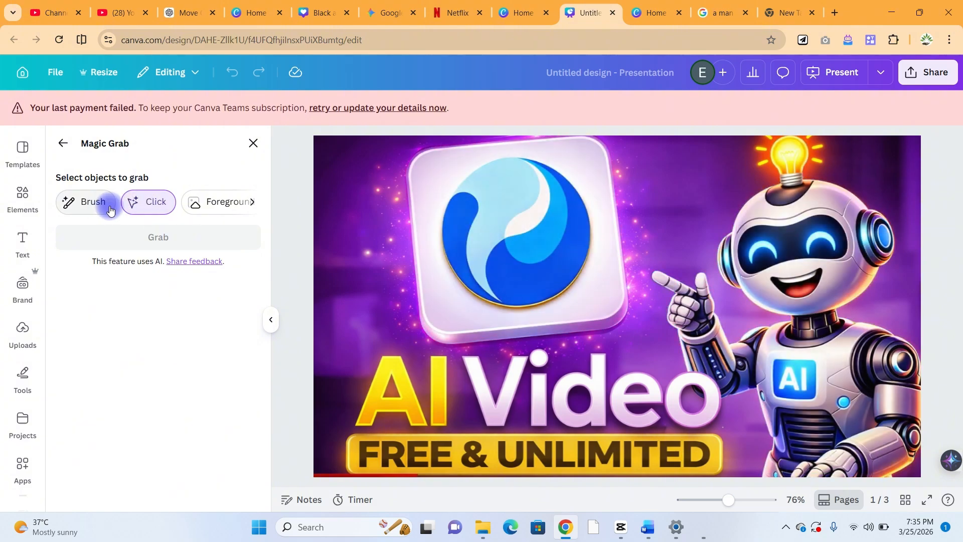
click(811, 265)
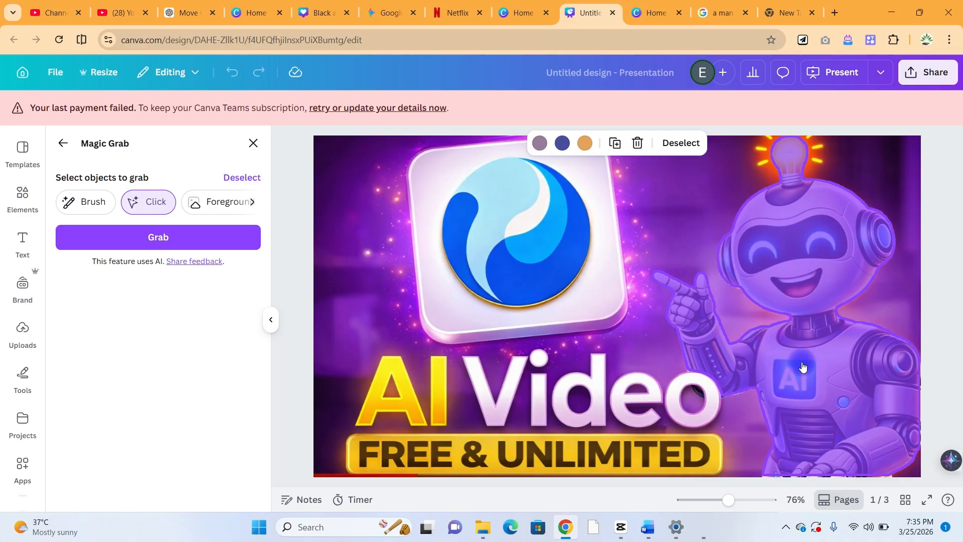
click(197, 240)
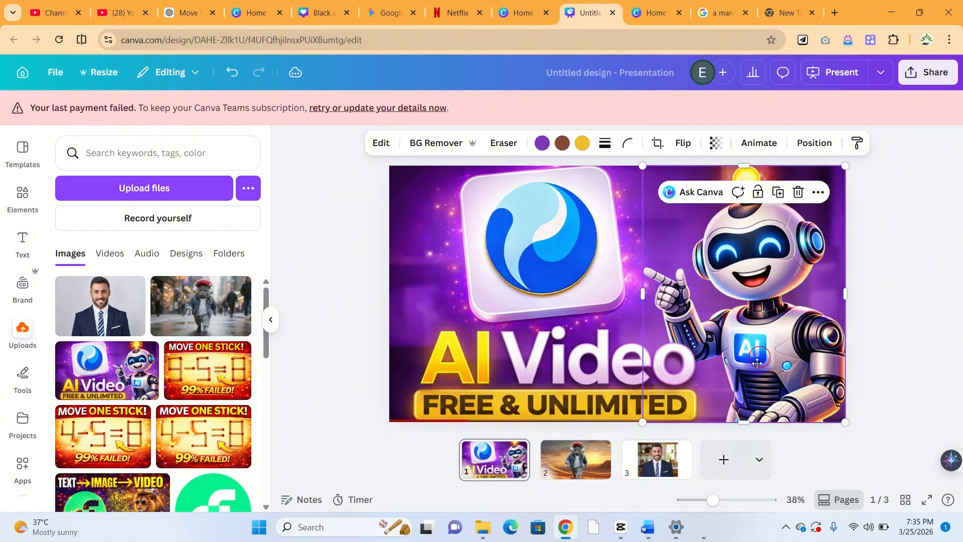
mouse_move(757, 362)
mouse_down()
mouse_move(722, 382)
mouse_move(677, 372)
mouse_move(712, 351)
mouse_move(754, 353)
mouse_move(722, 331)
mouse_move(751, 342)
mouse_move(754, 355)
mouse_up()
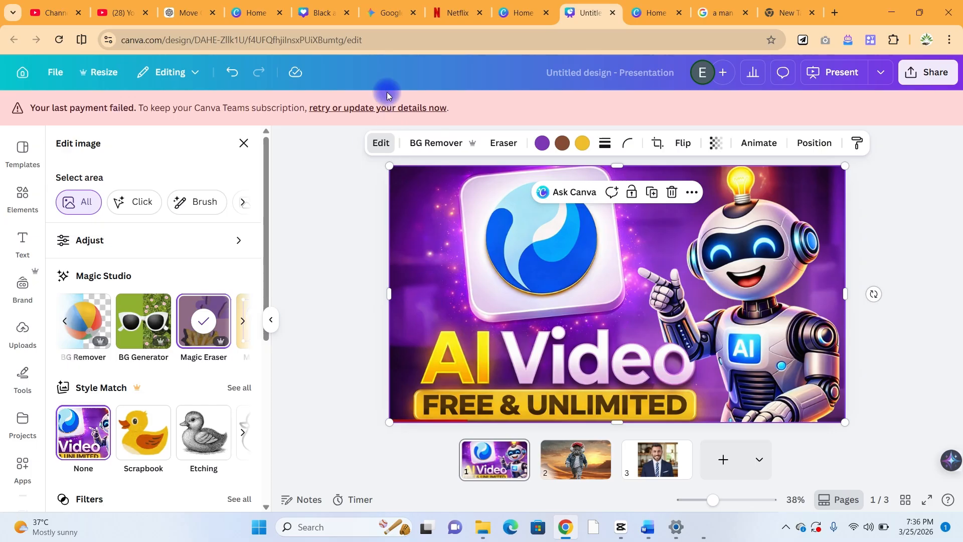
Grab the letters "A" and "I" together from the page 1 background image with Magic Grab and nudge the word slightly
click(383, 145)
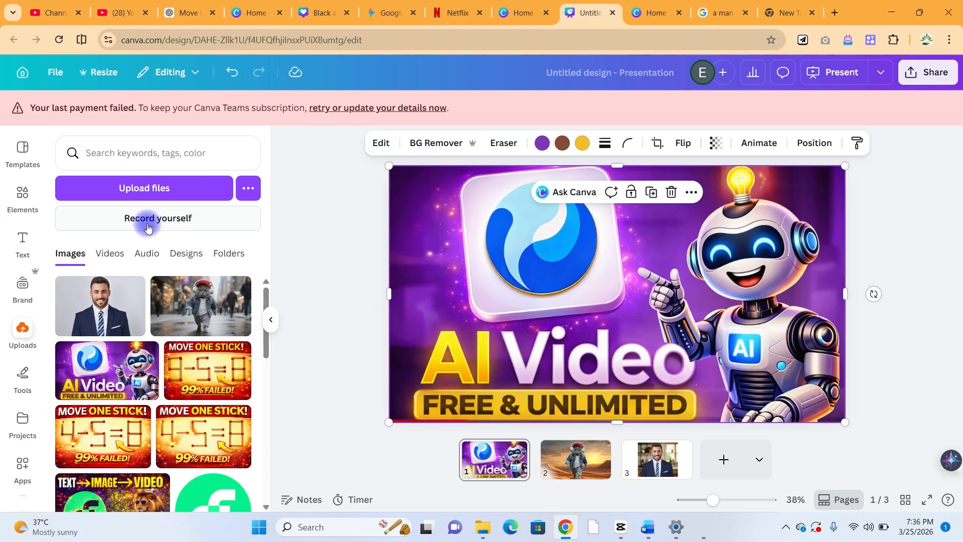
click(377, 143)
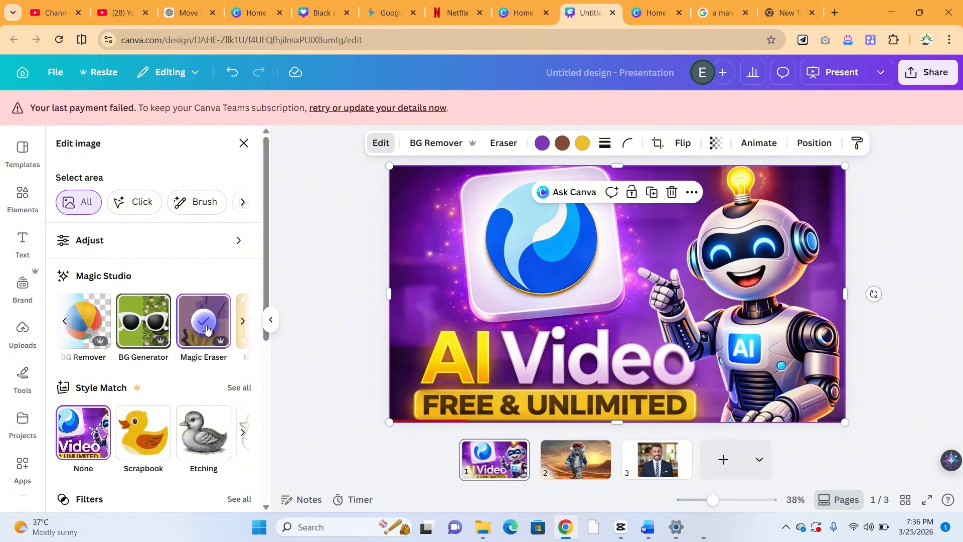
click(240, 331)
click(241, 322)
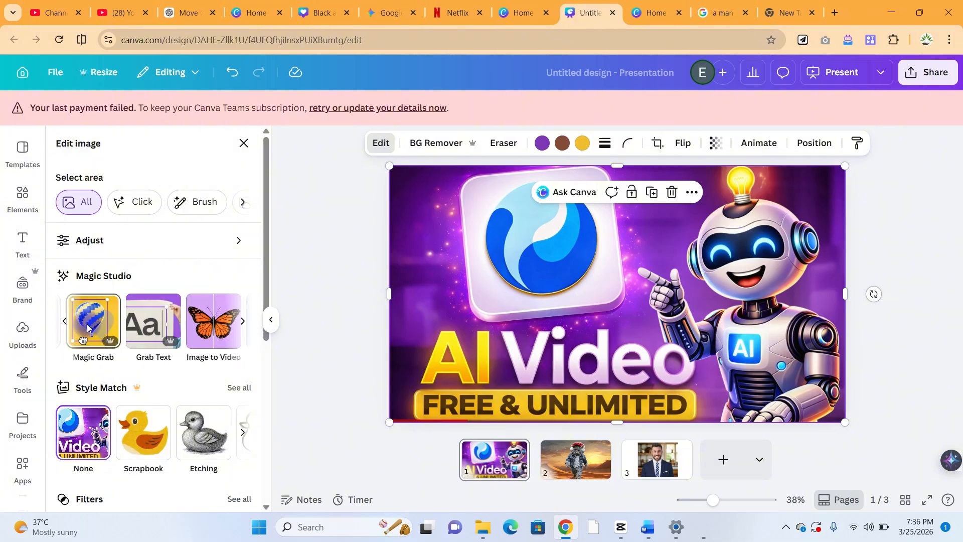
click(87, 327)
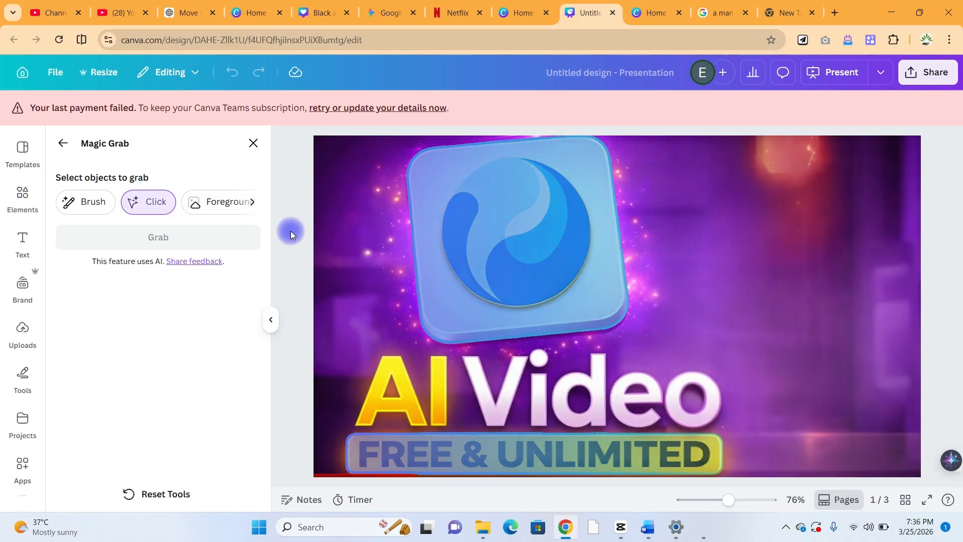
click(393, 393)
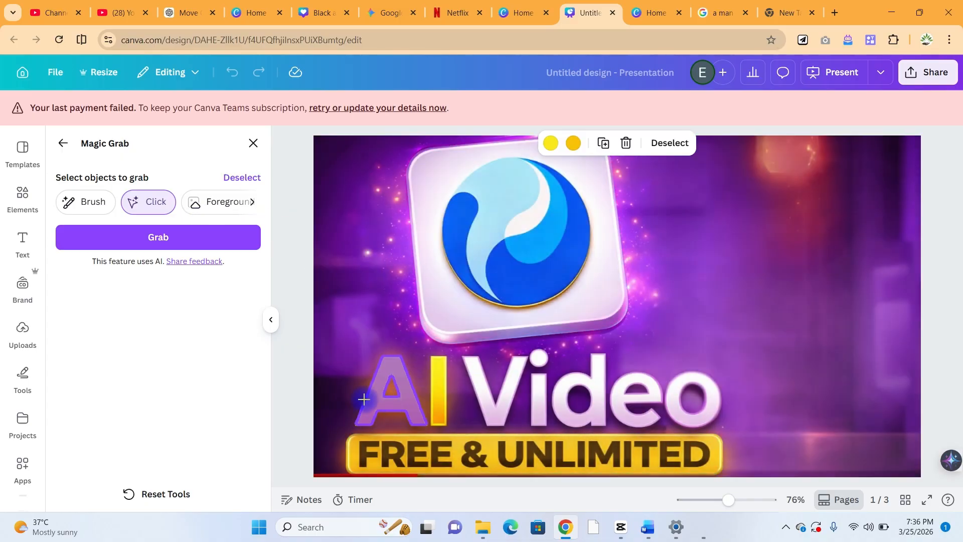
click(439, 386)
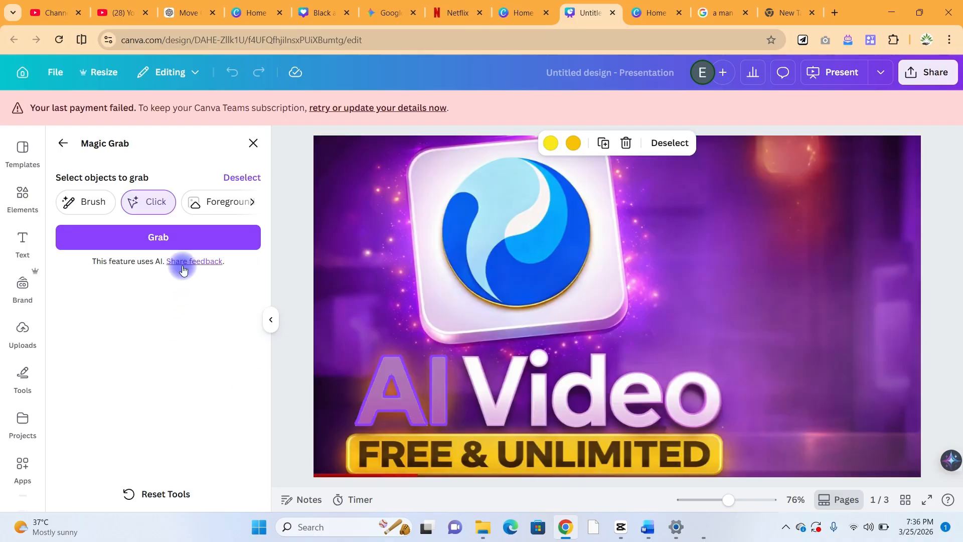
click(169, 236)
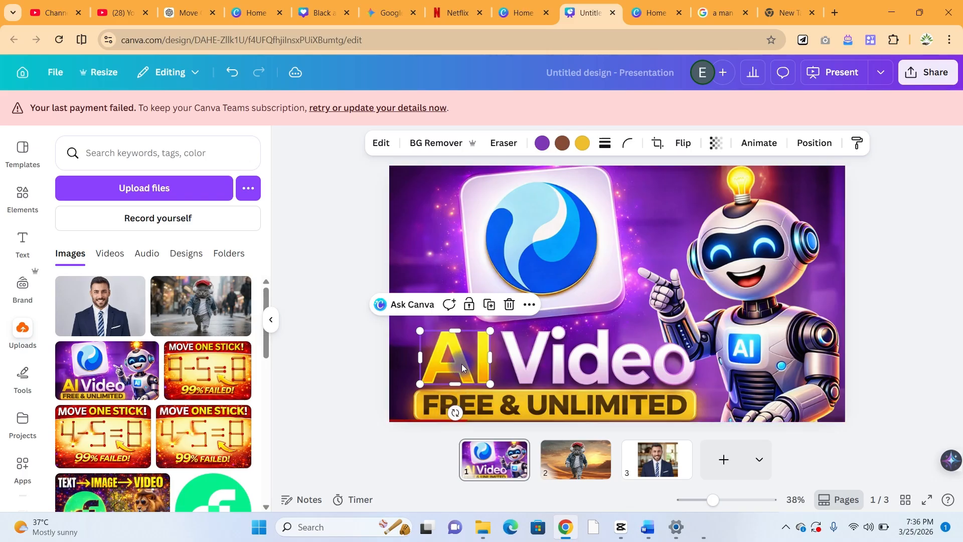
mouse_move(462, 367)
mouse_down()
mouse_move(425, 352)
mouse_move(466, 367)
mouse_up()
drag(422, 334, 424, 334)
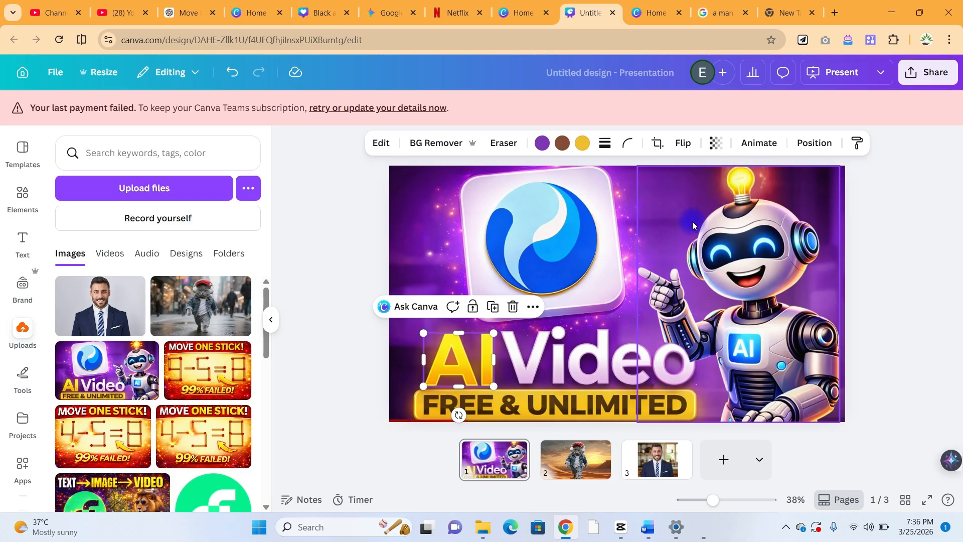
click(433, 218)
Erase the light bulb above the grabbed robot's head with Magic Eraser, using a brush size of 57
click(741, 319)
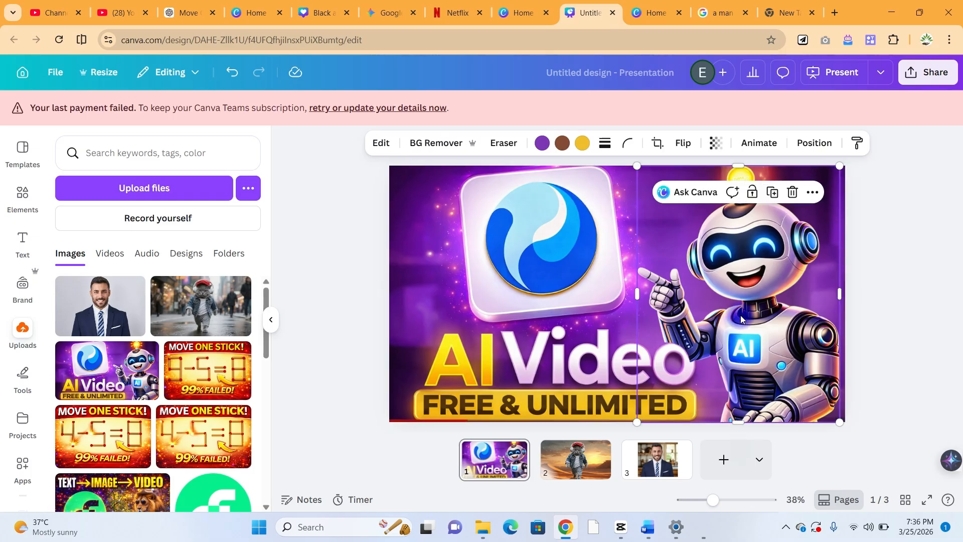
click(380, 143)
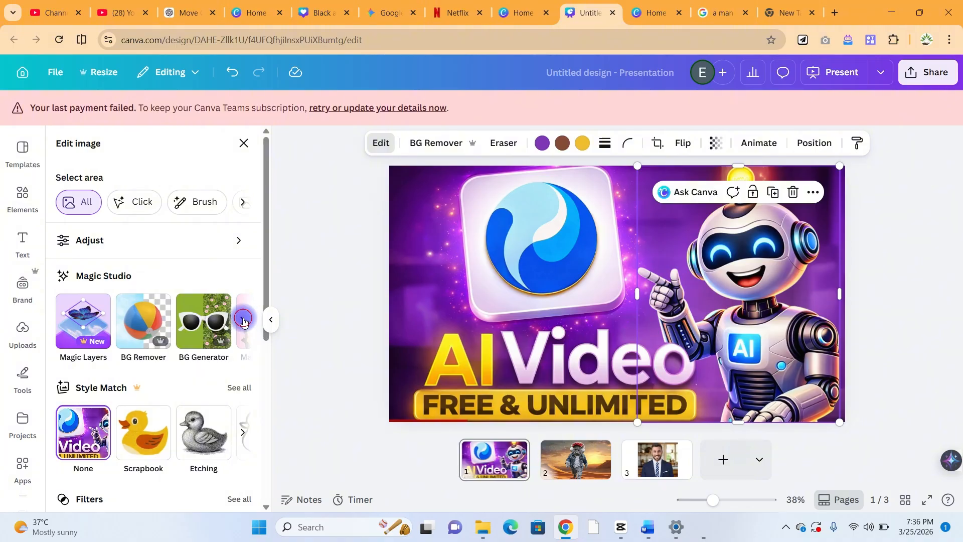
click(244, 320)
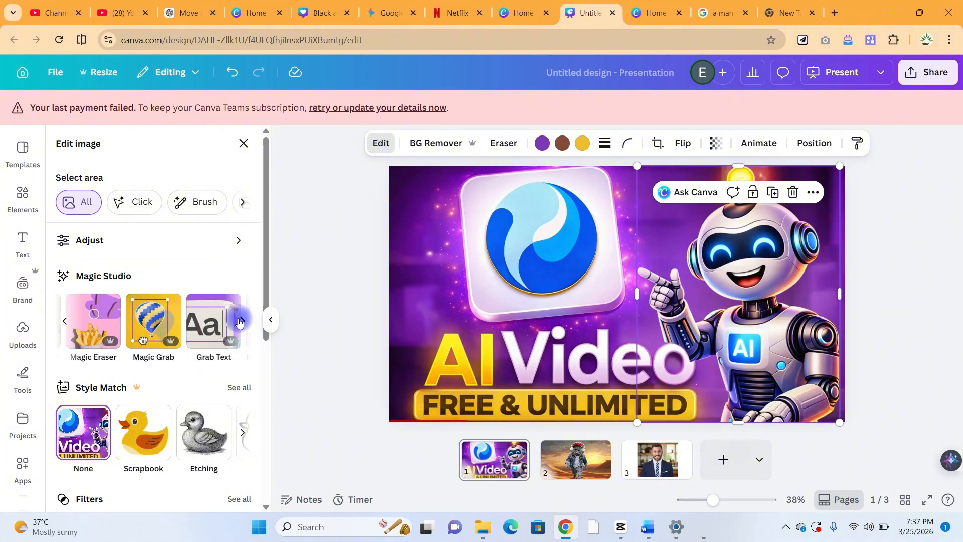
click(92, 319)
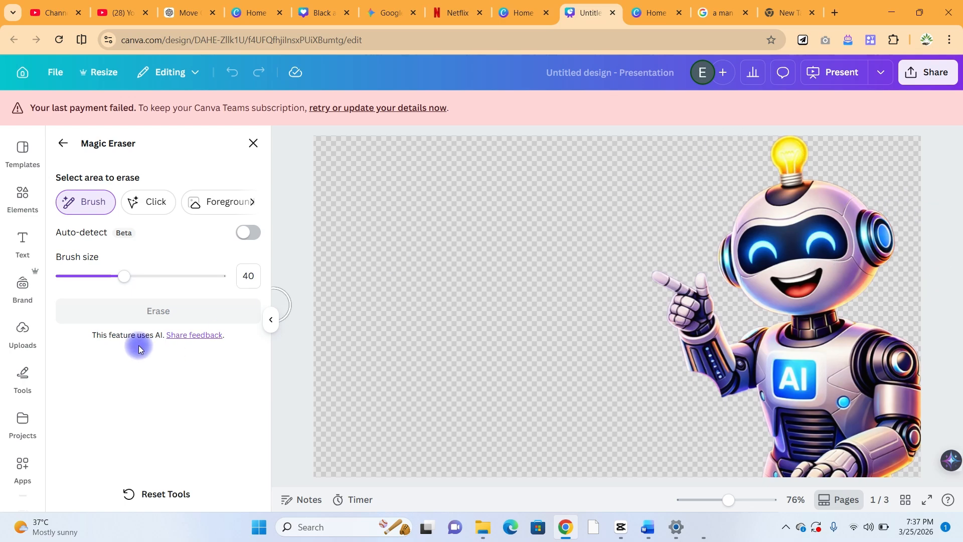
drag(120, 284, 150, 276)
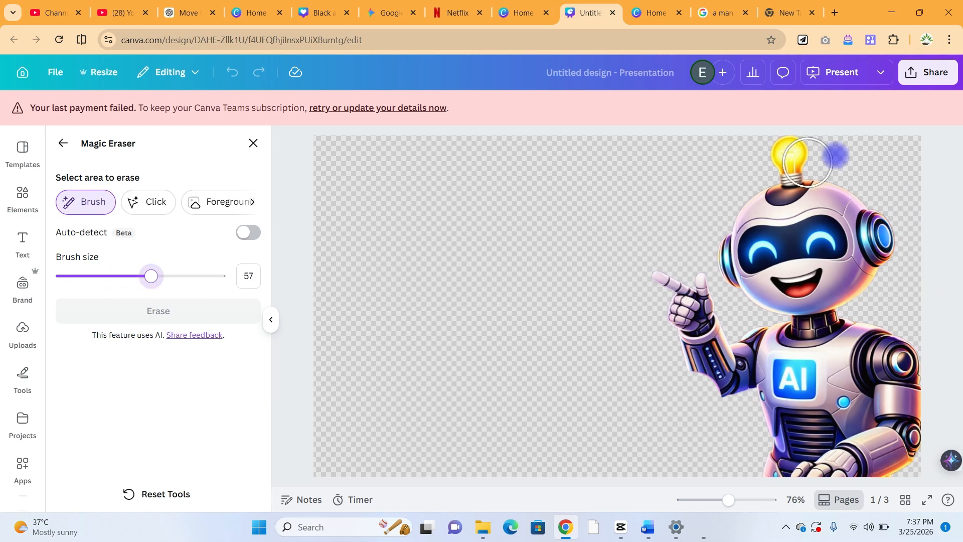
mouse_move(808, 148)
mouse_down()
mouse_move(778, 150)
mouse_move(788, 161)
mouse_up()
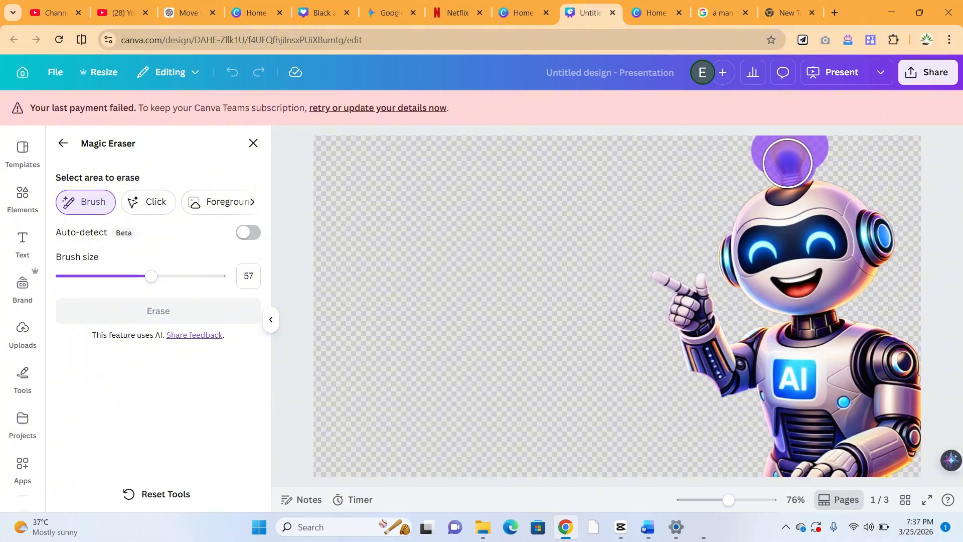
drag(787, 162, 785, 160)
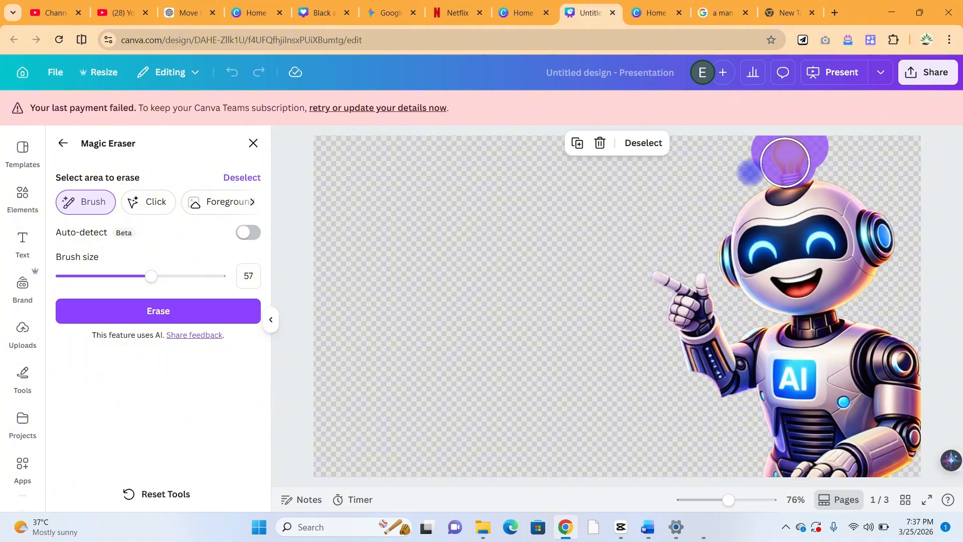
click(126, 319)
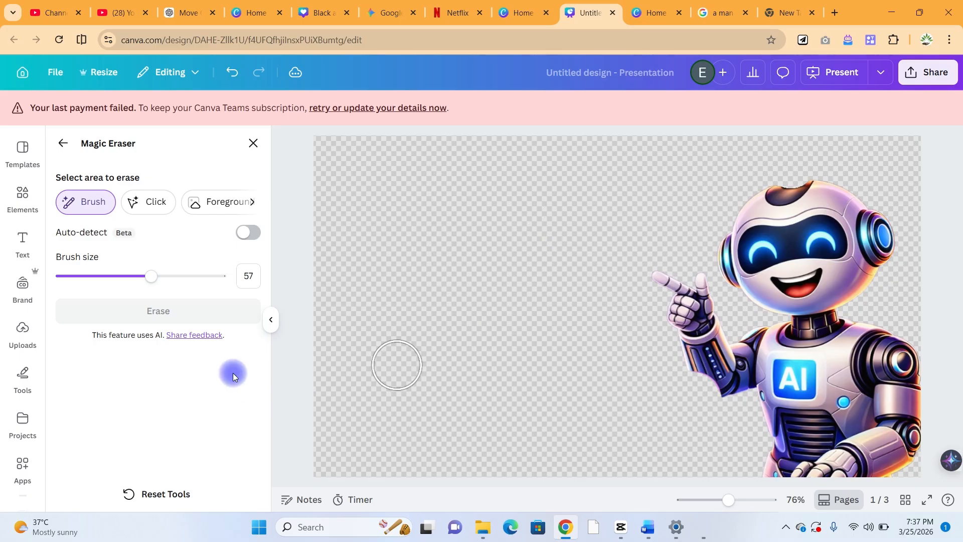
click(252, 146)
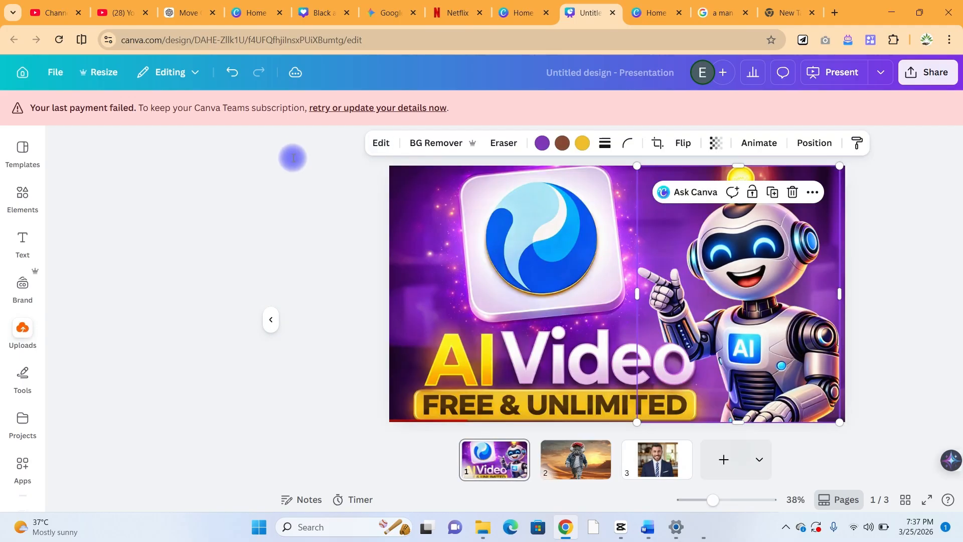
Move the grabbed robot away and back so it sits flush with the right edge of page 1
click(877, 227)
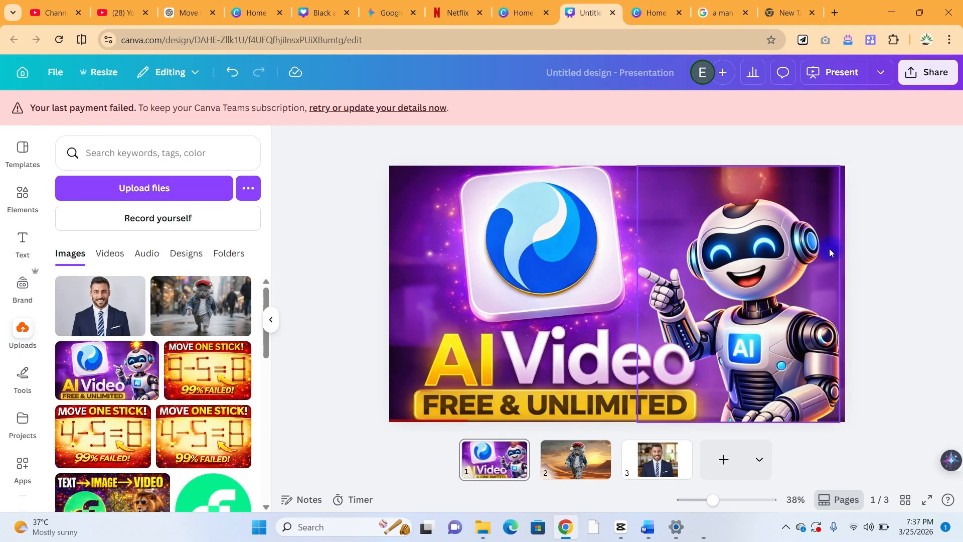
drag(729, 221, 782, 231)
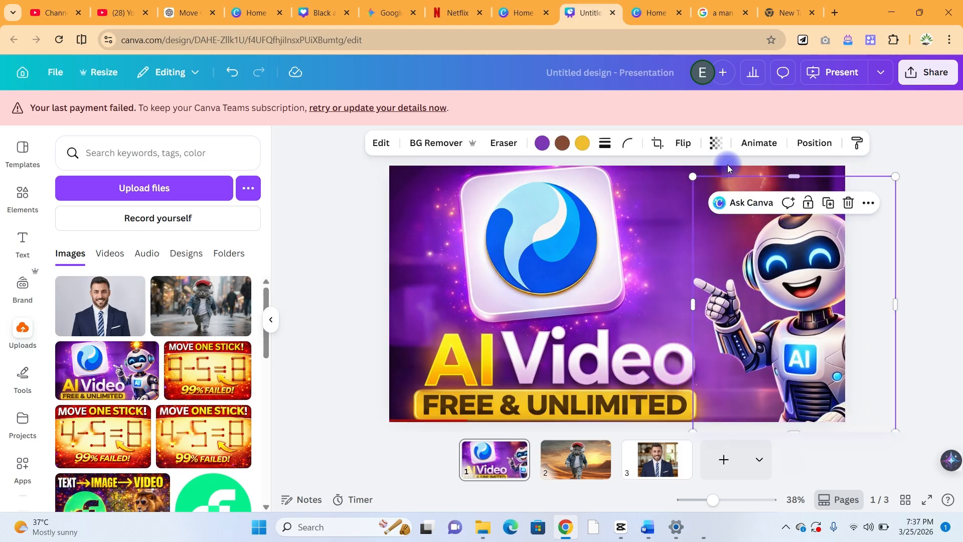
drag(789, 274, 738, 258)
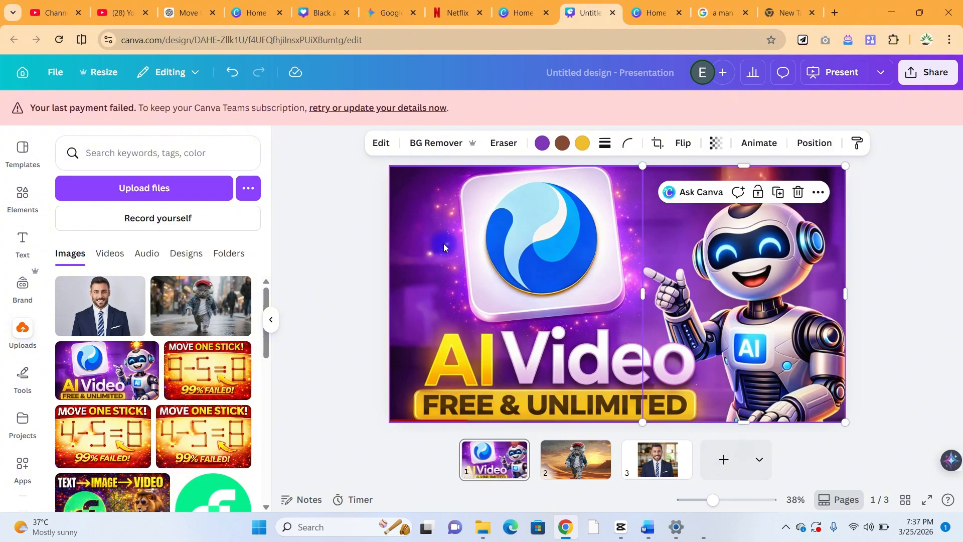
click(417, 279)
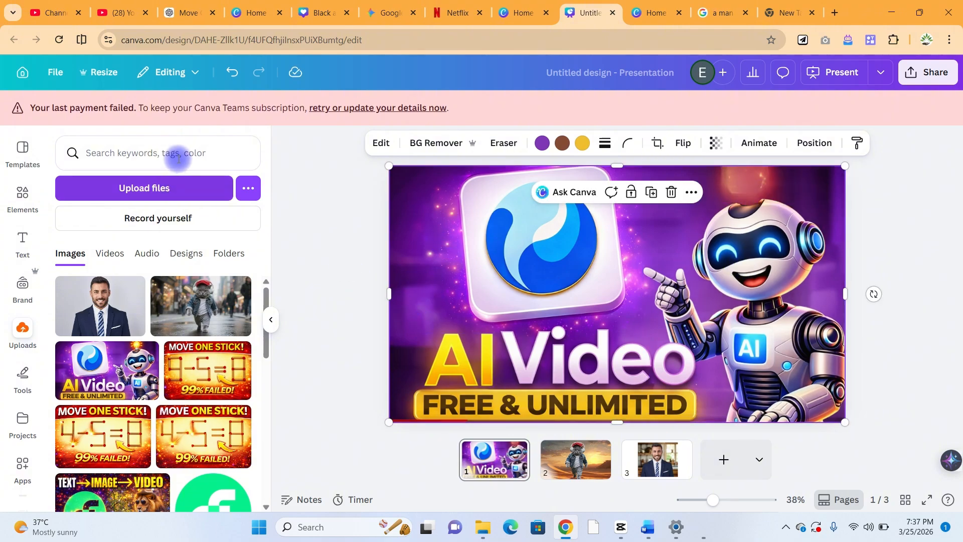
click(380, 143)
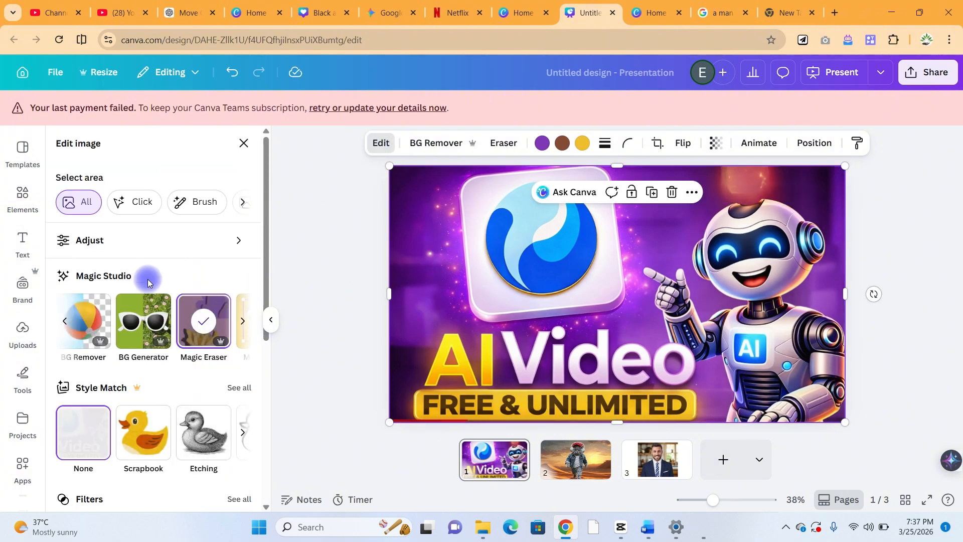
click(242, 321)
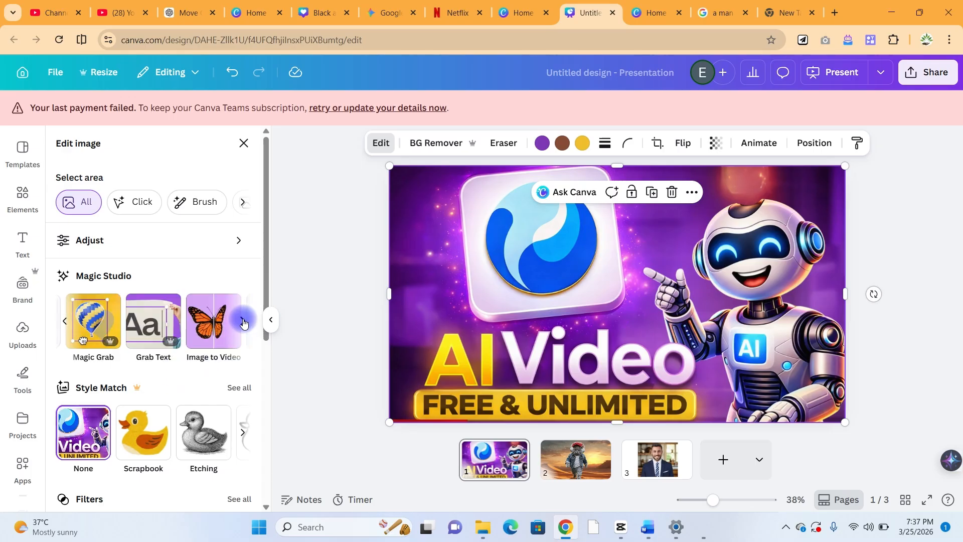
Open the grabbed robot in Magic Edit and brush over the empty area just above its head
click(740, 315)
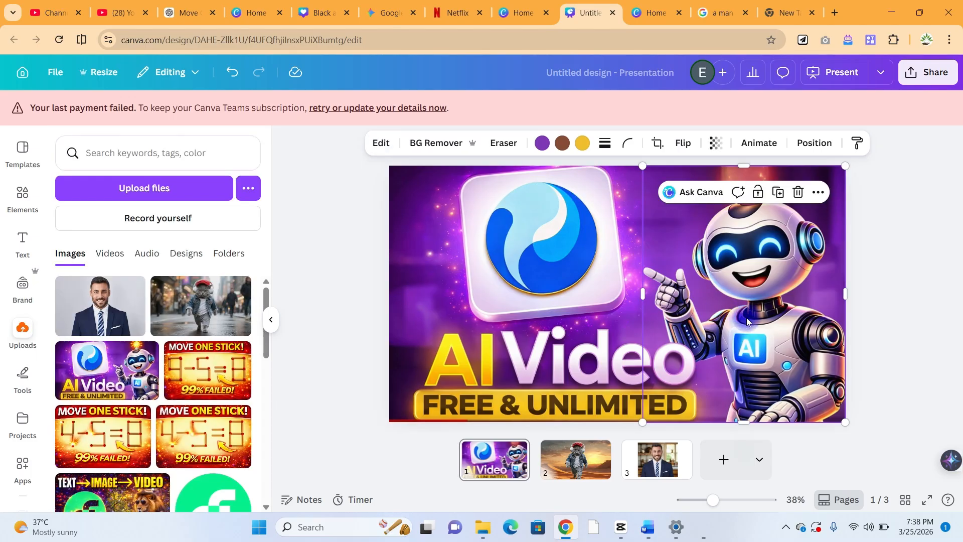
click(381, 143)
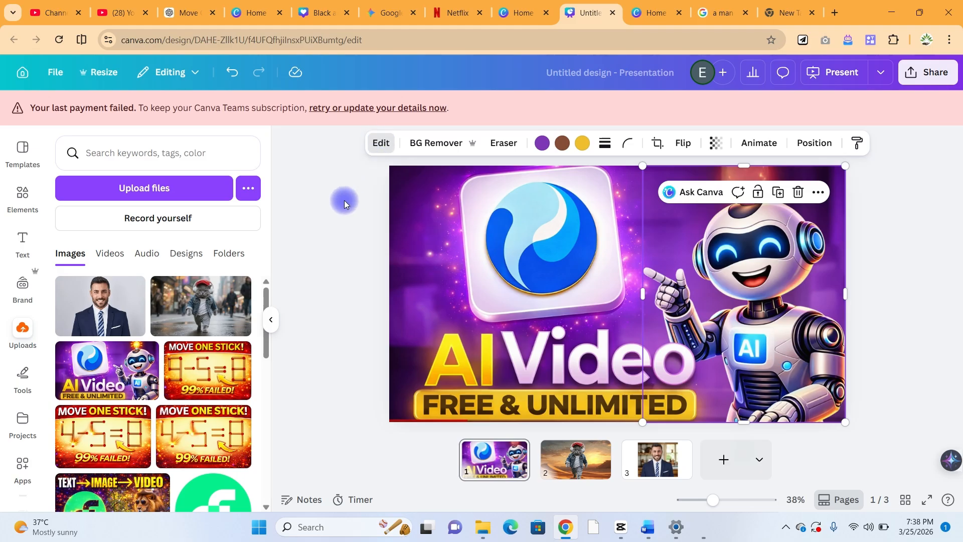
click(243, 319)
click(243, 319)
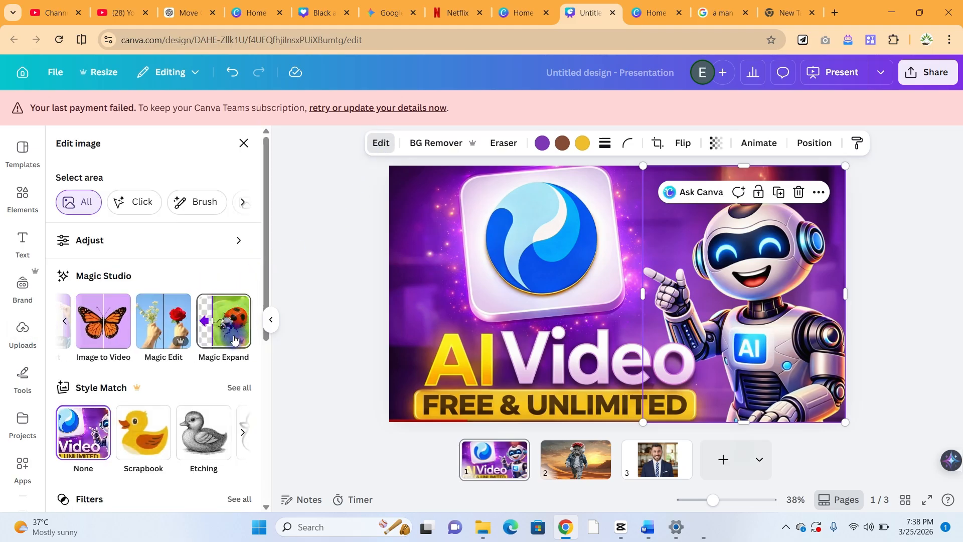
click(164, 319)
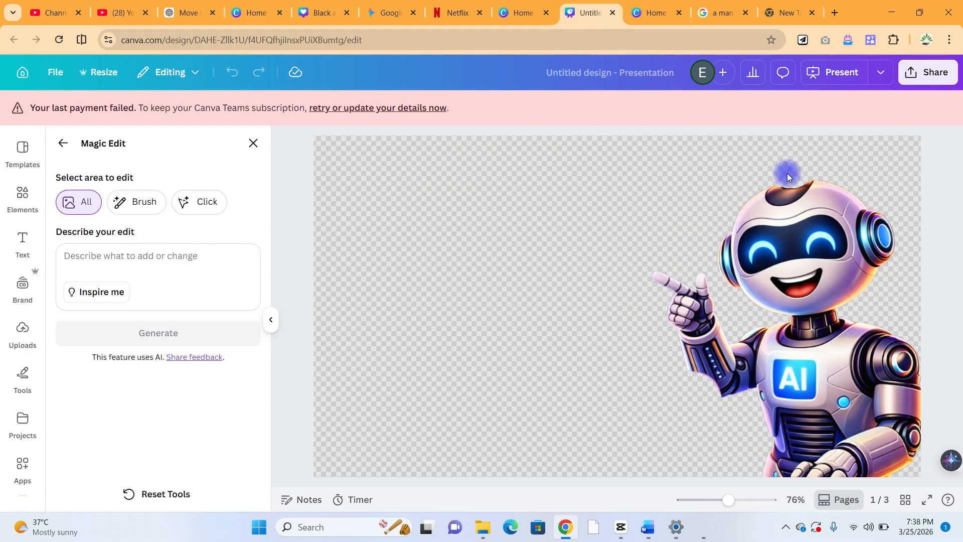
click(135, 203)
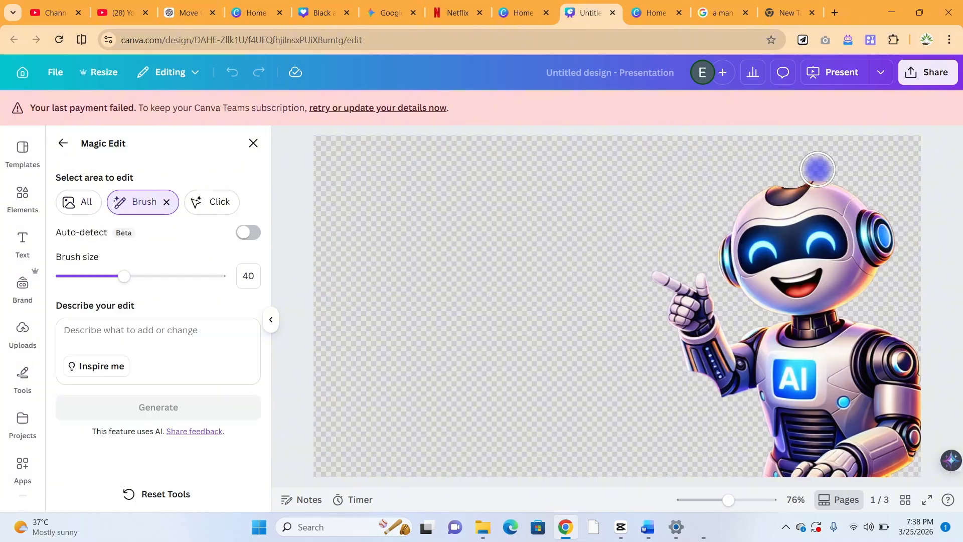
drag(796, 160, 787, 174)
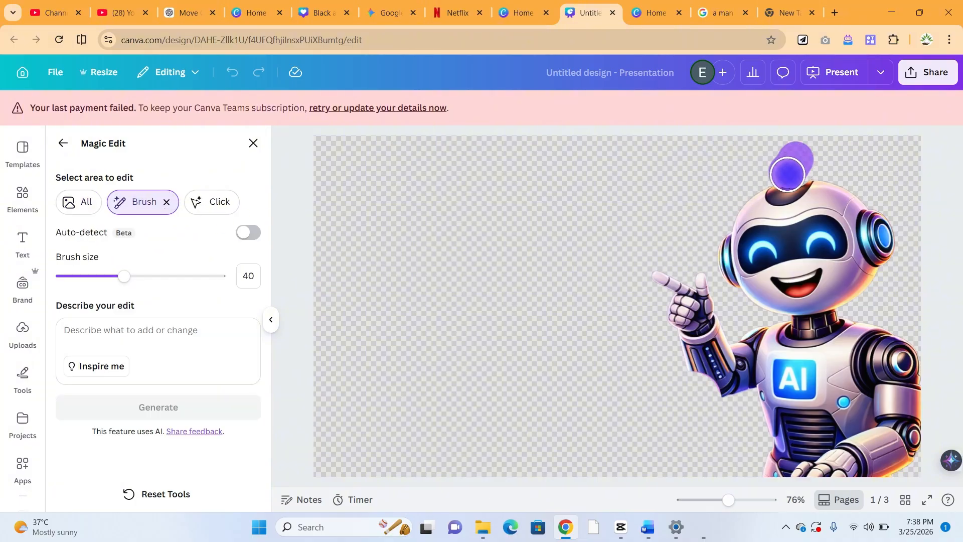
Generate the Magic Edit "Put a bird" in the brushed area above the robot's head and return to the page
click(117, 333)
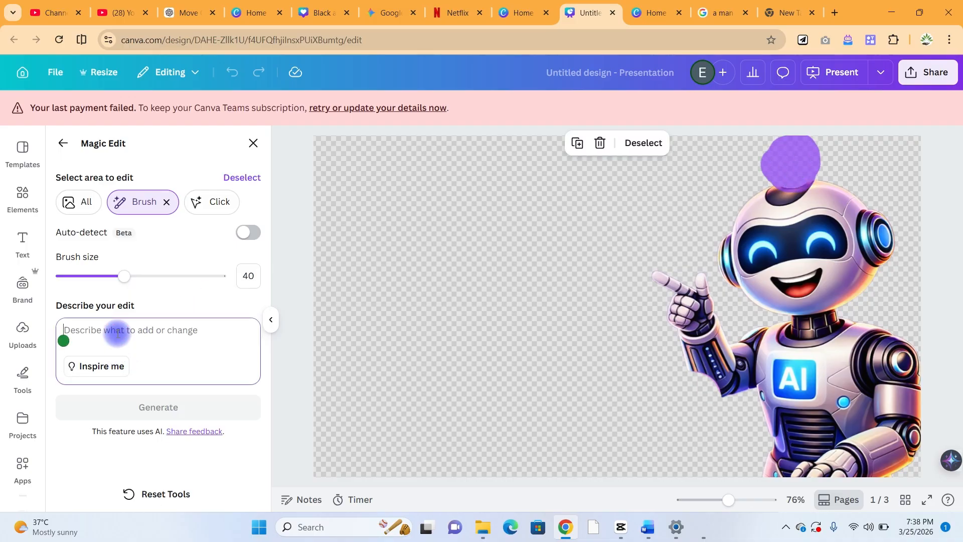
text(Pu)
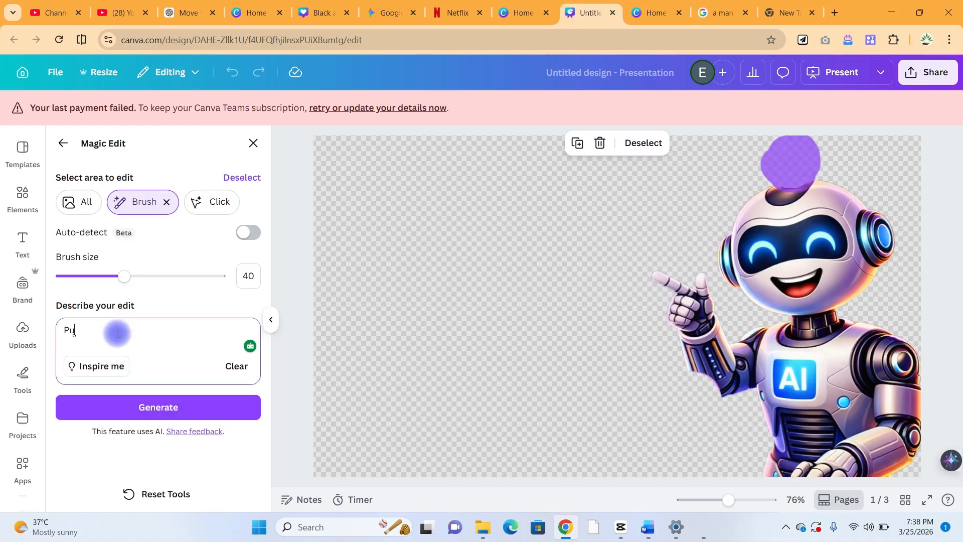
text(t a bird)
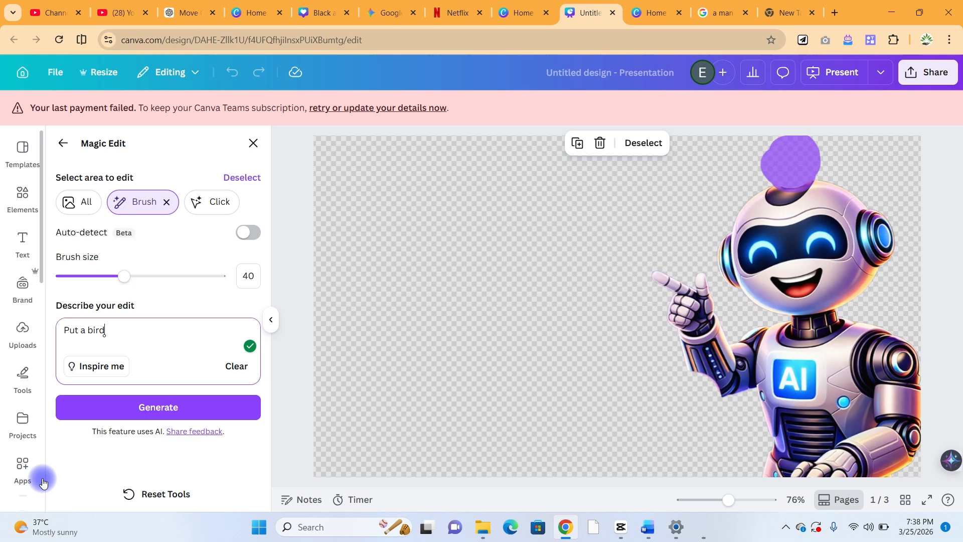
click(121, 404)
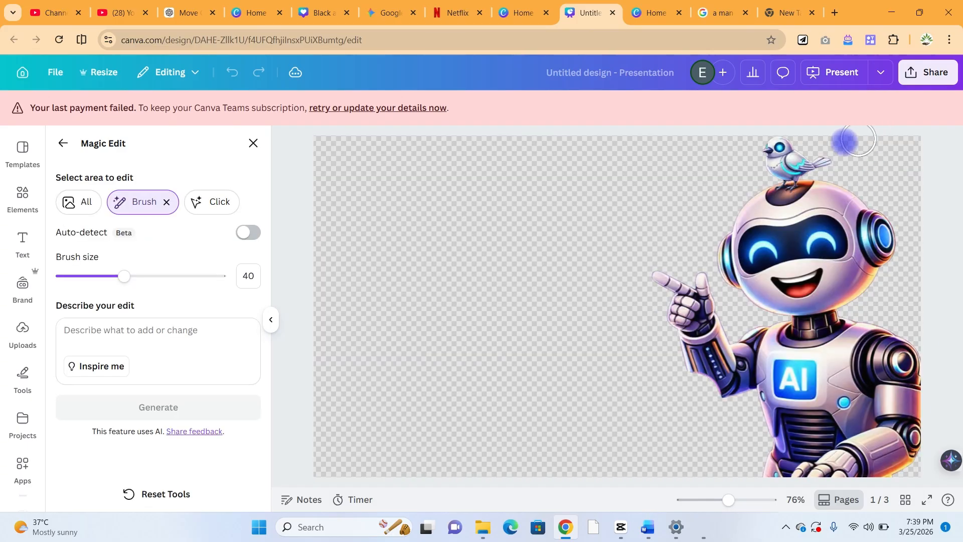
click(254, 143)
click(871, 235)
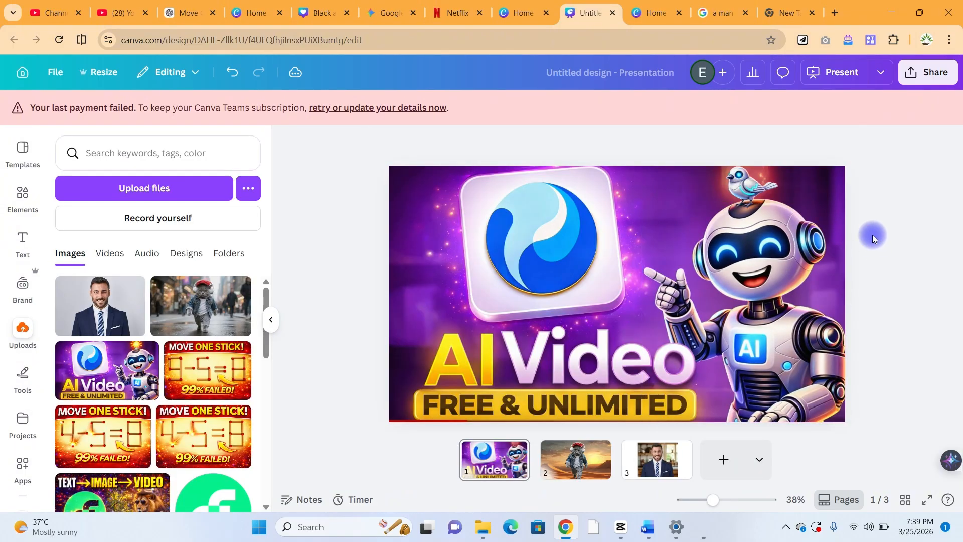
click(735, 176)
click(911, 240)
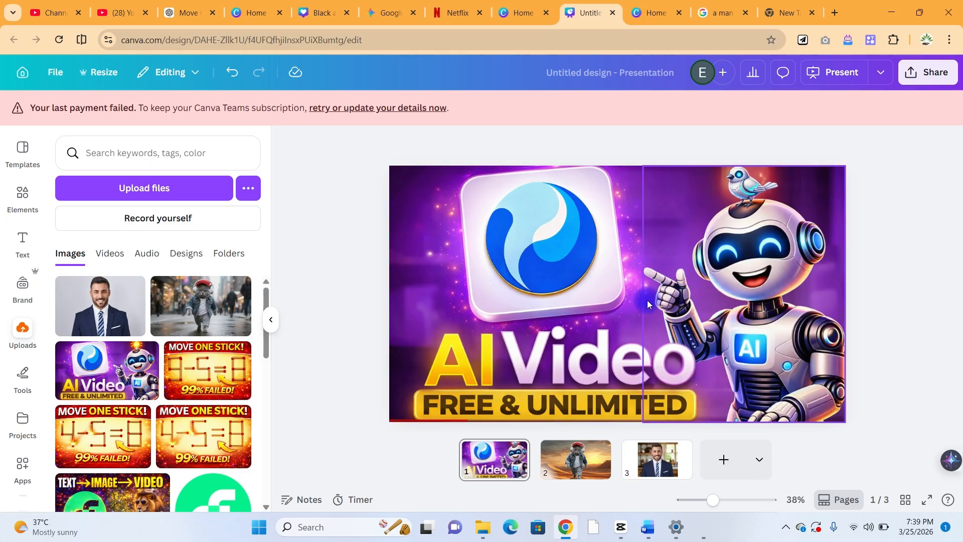
Open the page 3 portrait in Magic Edit and brush over the man's striped tie
click(661, 468)
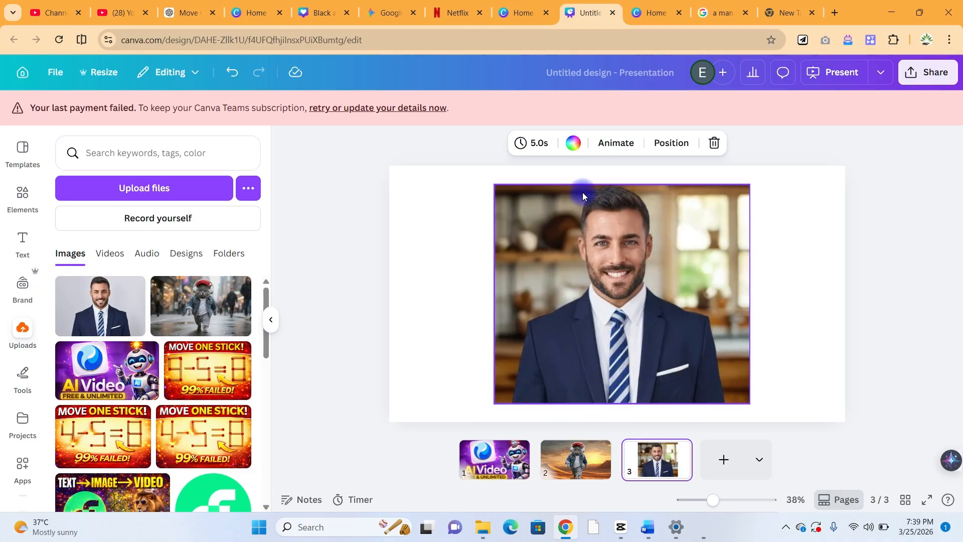
click(617, 353)
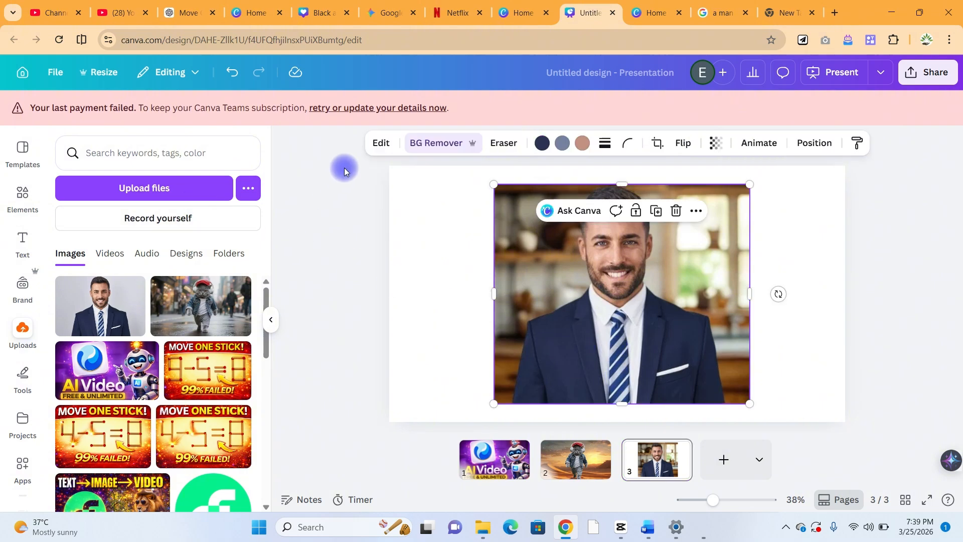
click(384, 143)
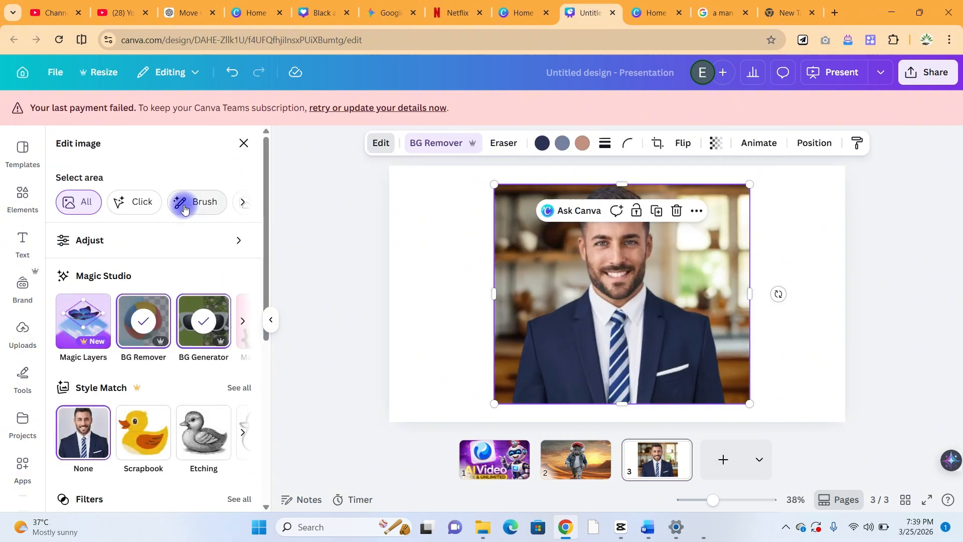
click(245, 321)
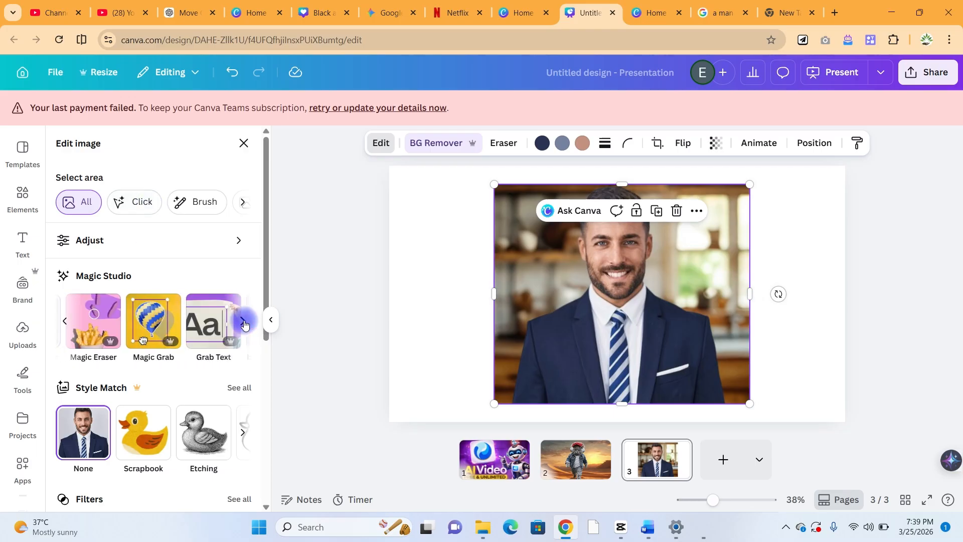
click(244, 321)
click(173, 323)
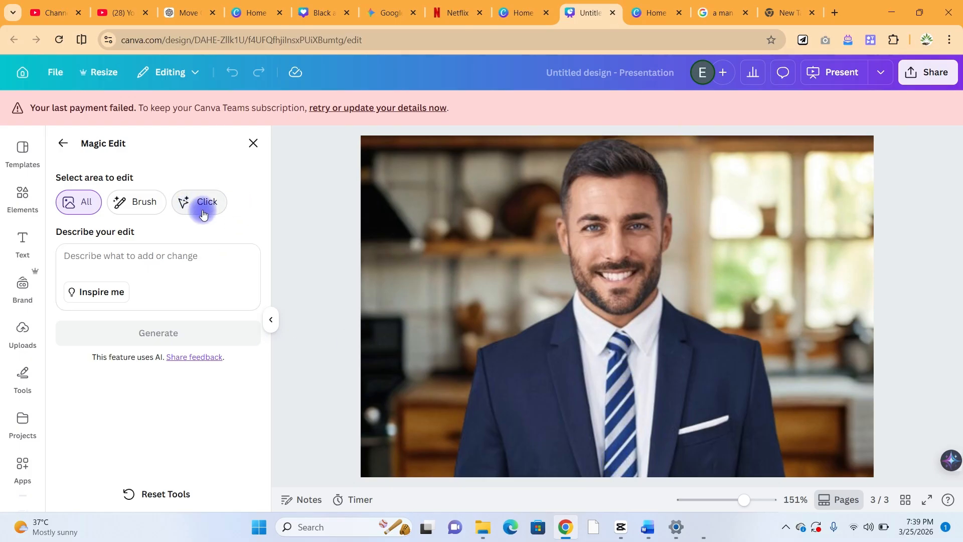
click(145, 204)
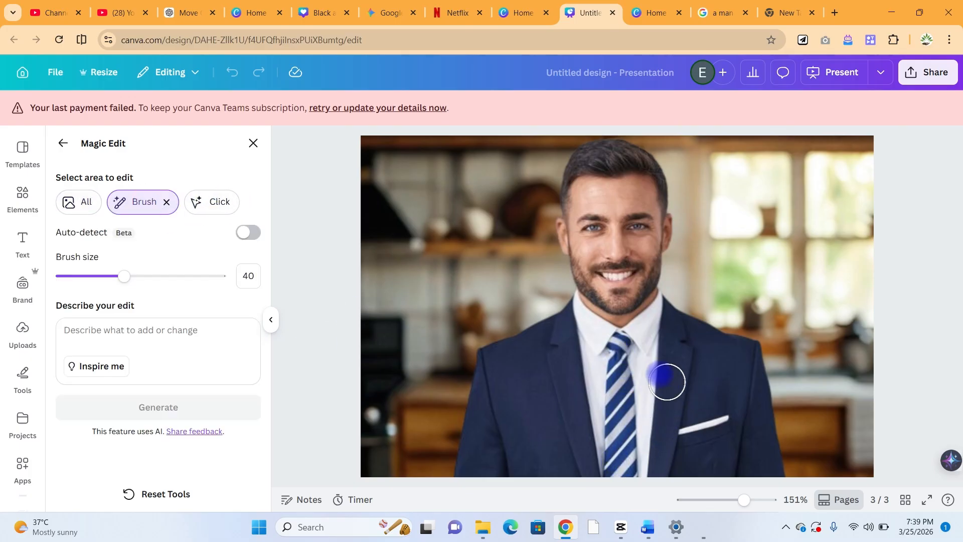
mouse_move(620, 349)
mouse_down()
mouse_move(626, 472)
mouse_move(623, 456)
mouse_move(617, 465)
mouse_move(617, 387)
mouse_up()
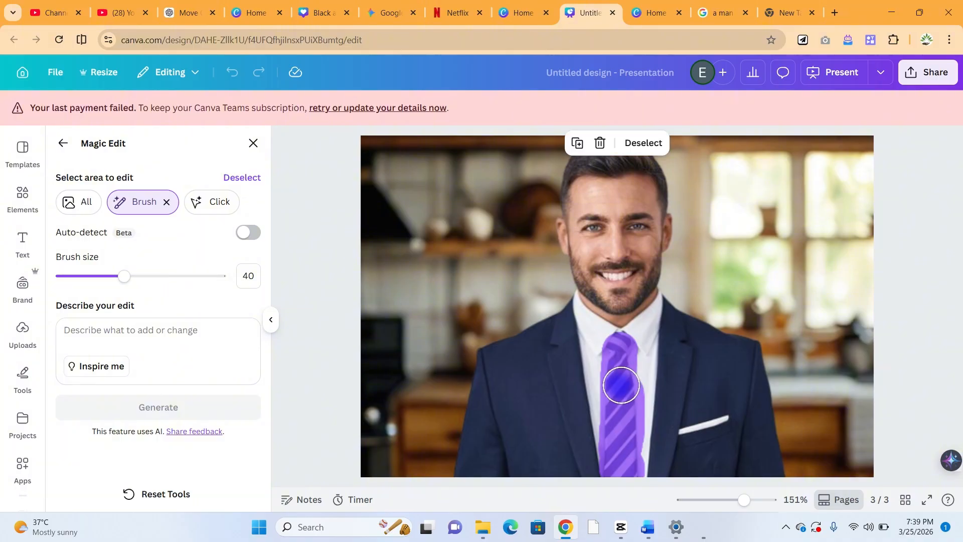
click(558, 222)
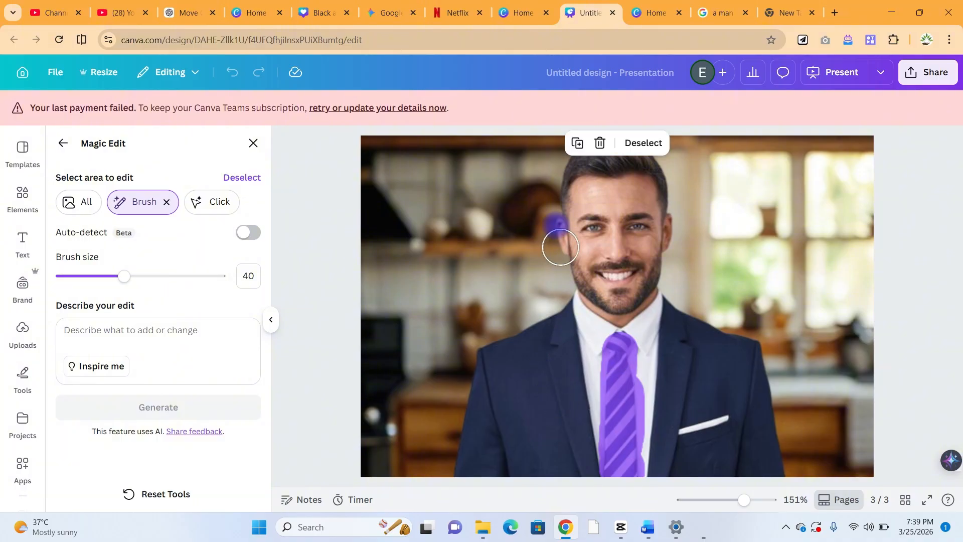
Generate the Magic Edit "Change the colour of the tie to red" on the brushed tie and return to the page
click(154, 331)
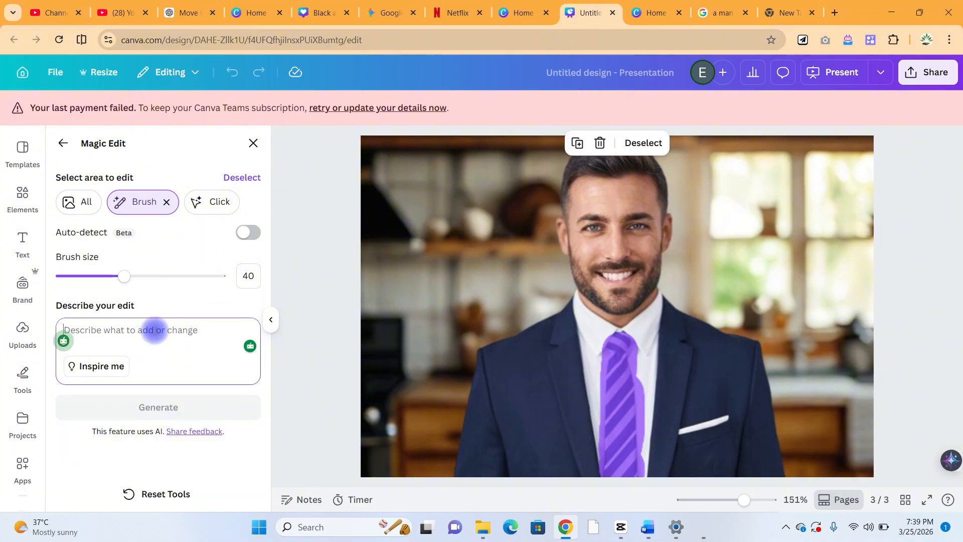
text(Change the colour of the tie to red)
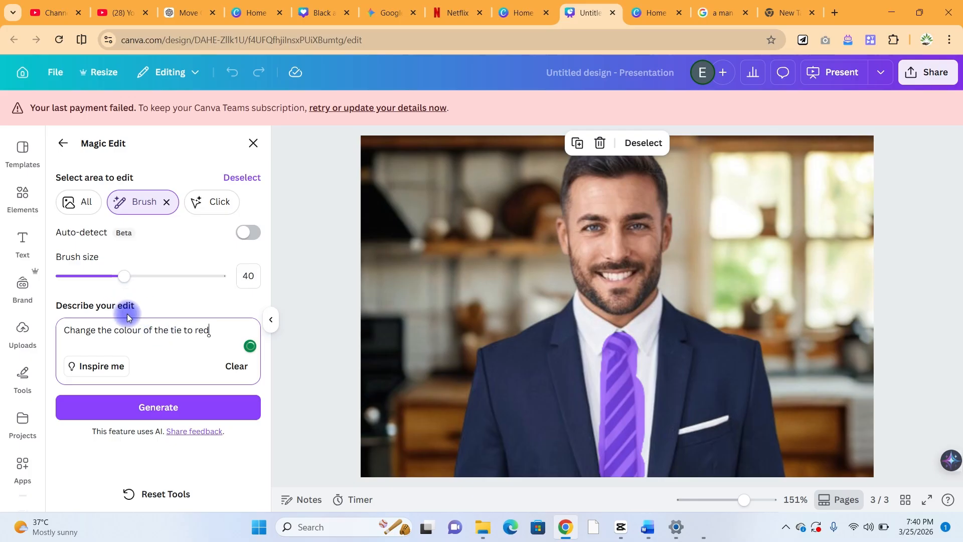
click(171, 411)
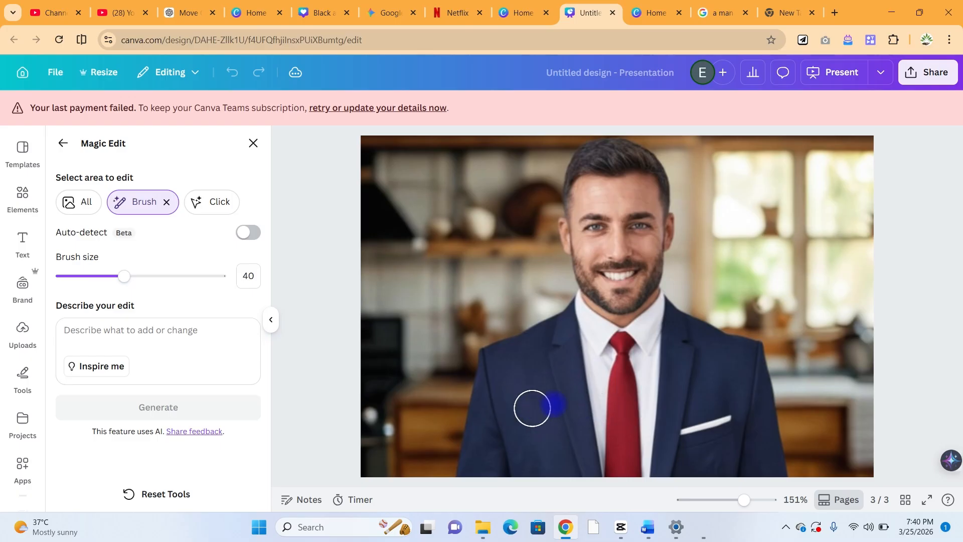
click(249, 146)
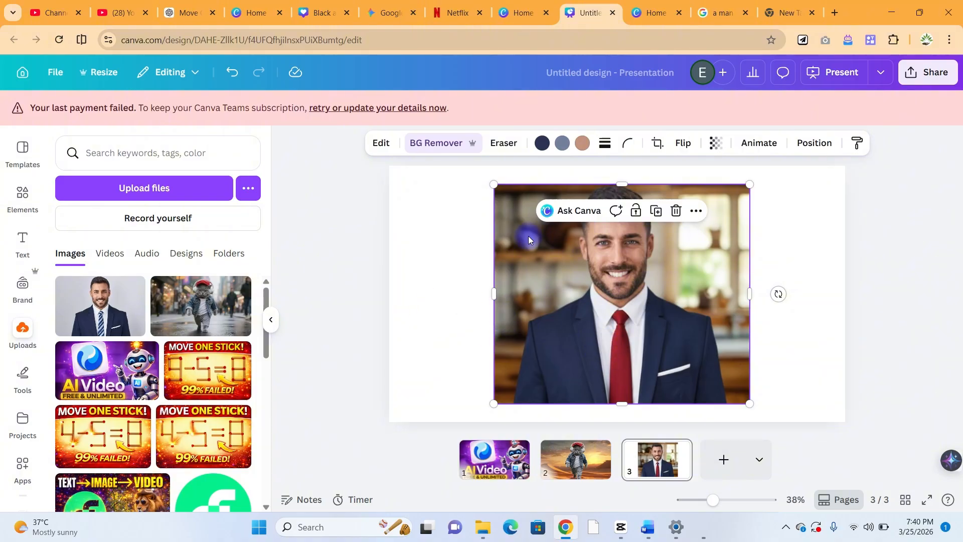
Add a fourth page, insert the uploaded AI Video image and enlarge it to the page's top-left corner
click(722, 459)
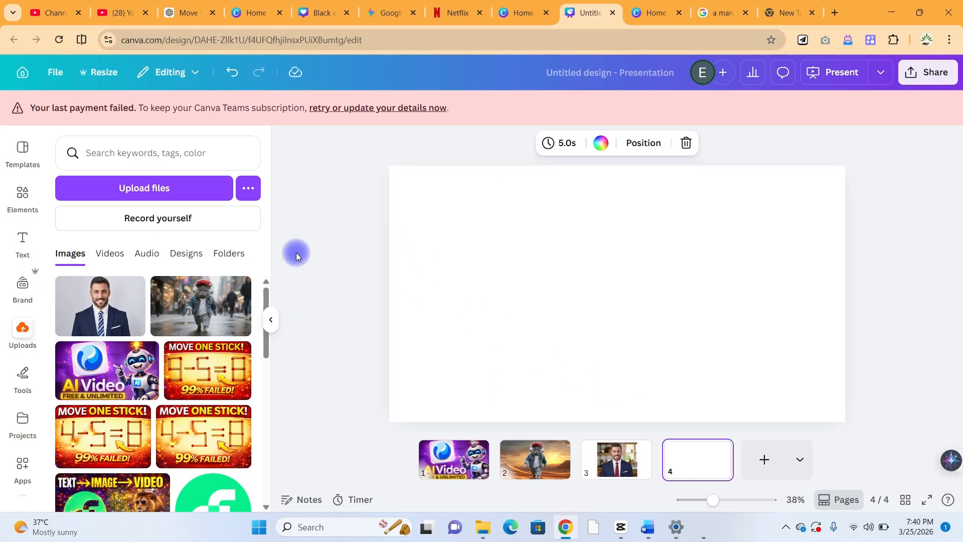
click(115, 371)
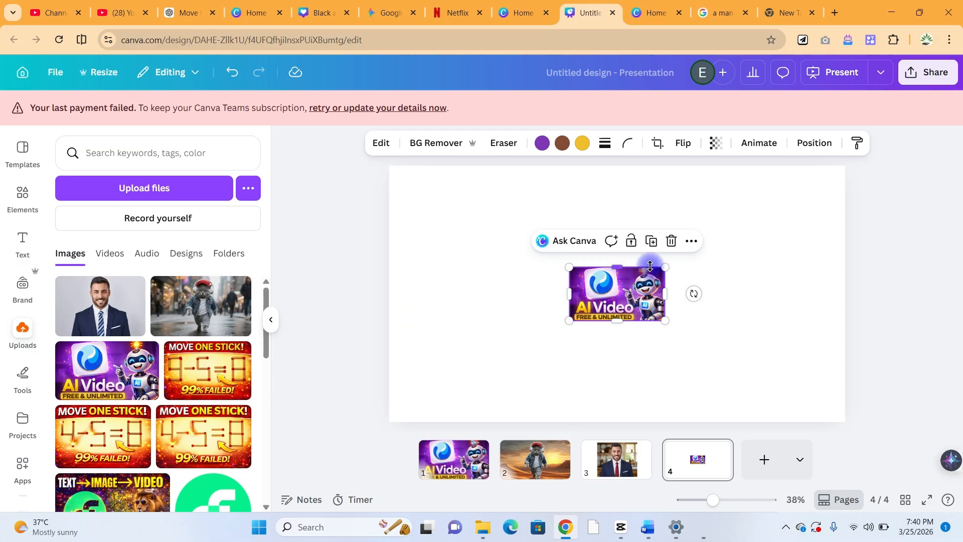
drag(568, 268, 372, 200)
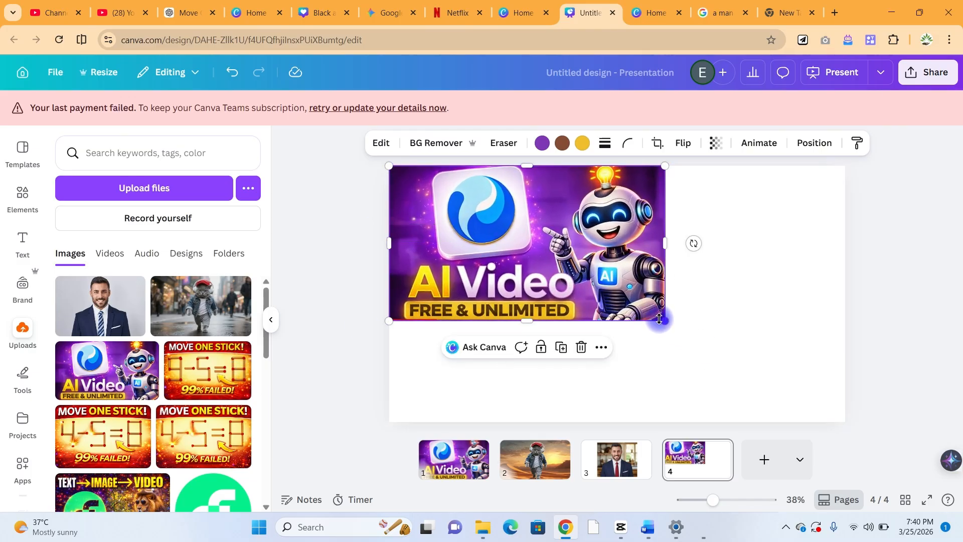
Try to extend the page 4 AI Video image downward and undo the resize
drag(664, 321, 703, 345)
click(685, 317)
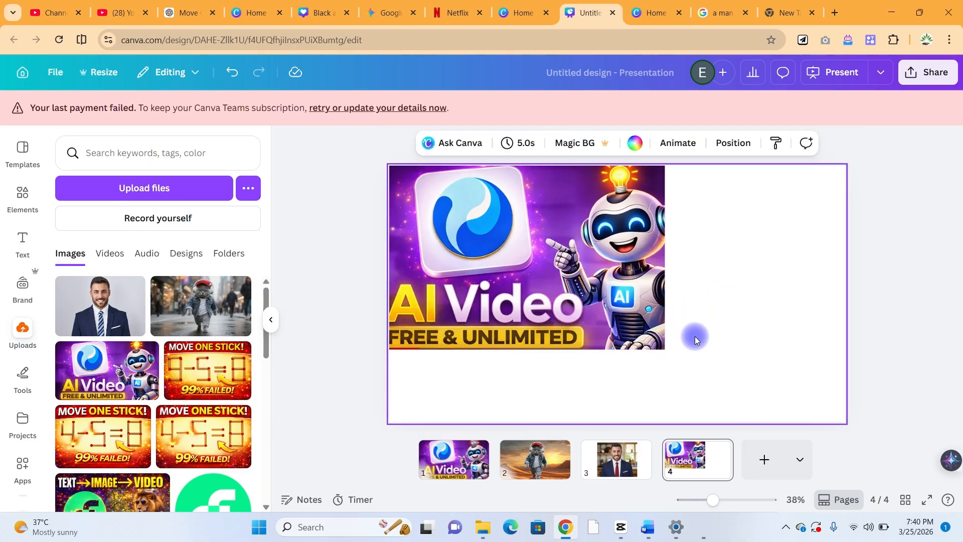
key(ctrl+z)
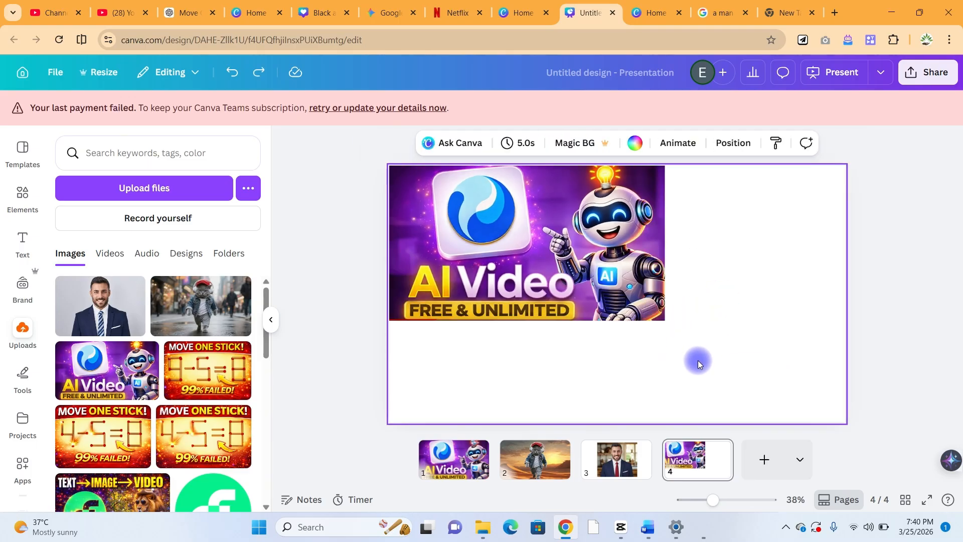
Enlarge the AI Video image on page 4 until it covers the whole page
click(642, 304)
drag(662, 320, 847, 423)
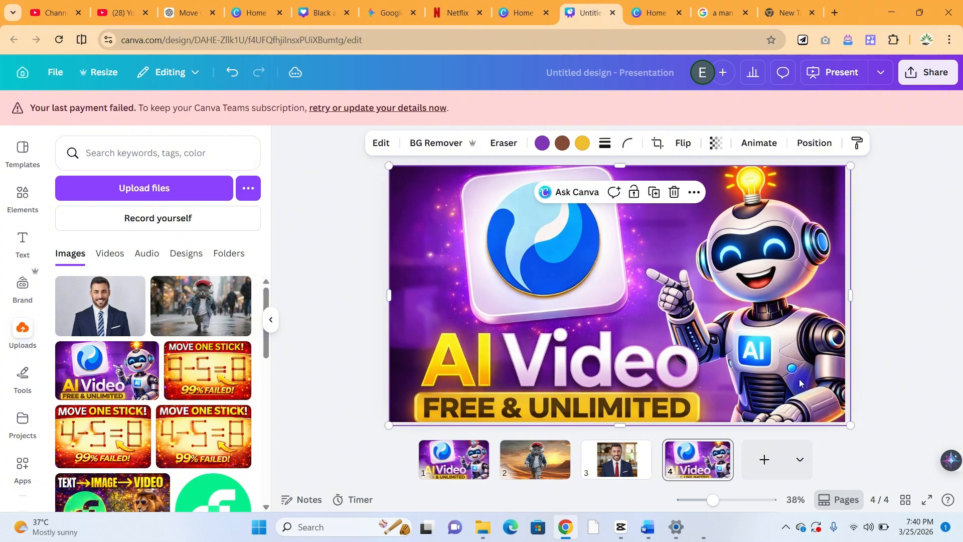
drag(744, 338, 736, 331)
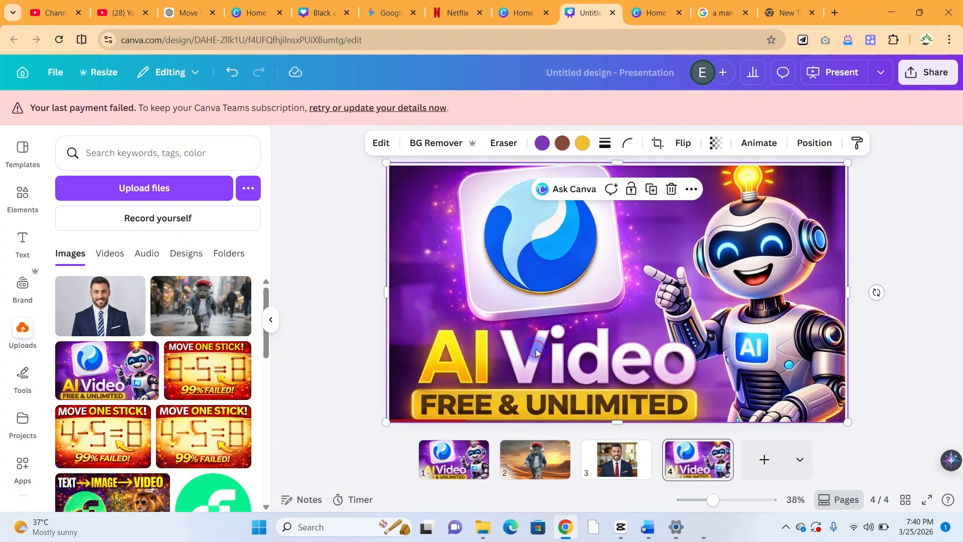
drag(744, 255, 752, 253)
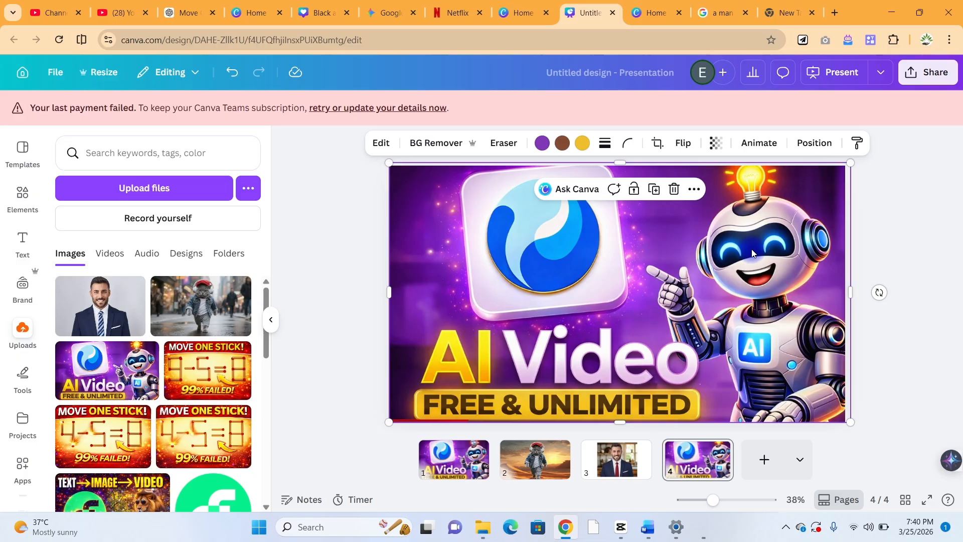
Split the page 4 AI Video image into separate editable elements with Magic Layers
click(946, 240)
click(612, 235)
click(377, 144)
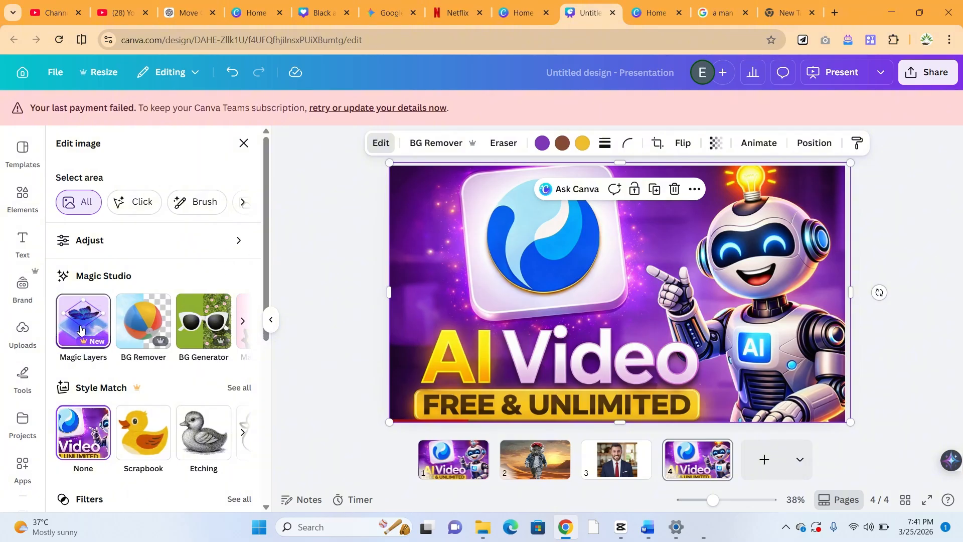
click(83, 325)
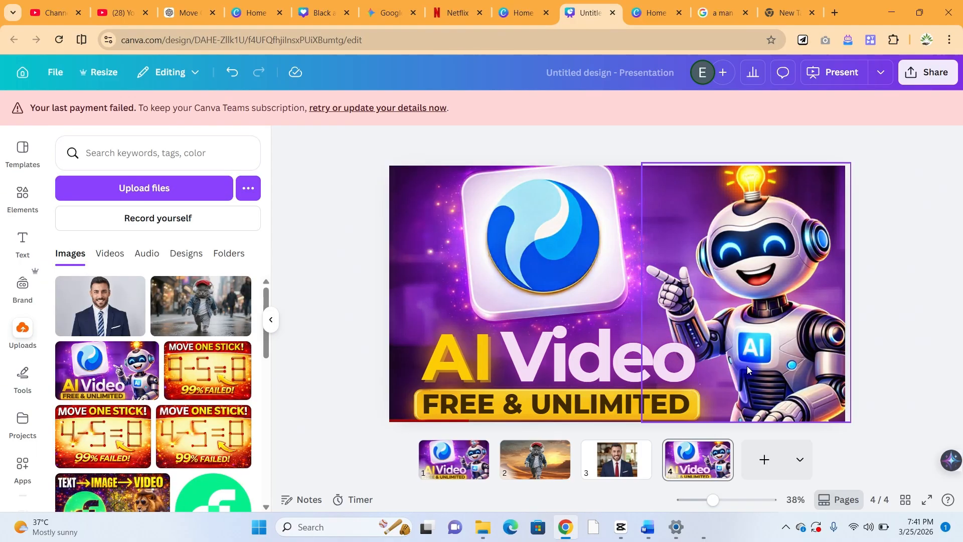
Move the separated robot, "AI" and "Video" words, "FREE & UNLIMITED" text and logo tile to new positions on page 4
mouse_move(762, 248)
mouse_down()
mouse_move(880, 299)
mouse_move(770, 240)
mouse_up()
click(428, 360)
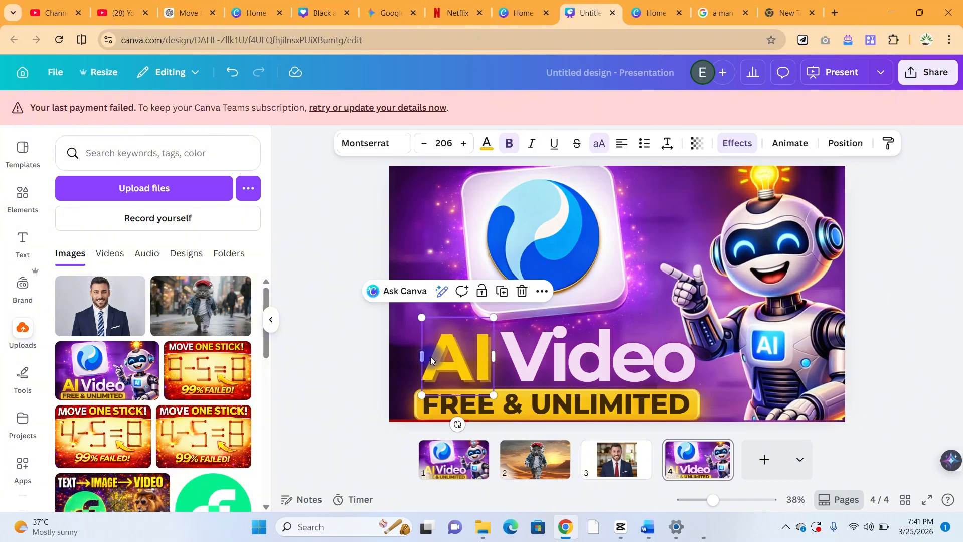
drag(428, 360, 375, 348)
click(575, 366)
drag(576, 366, 594, 356)
click(443, 399)
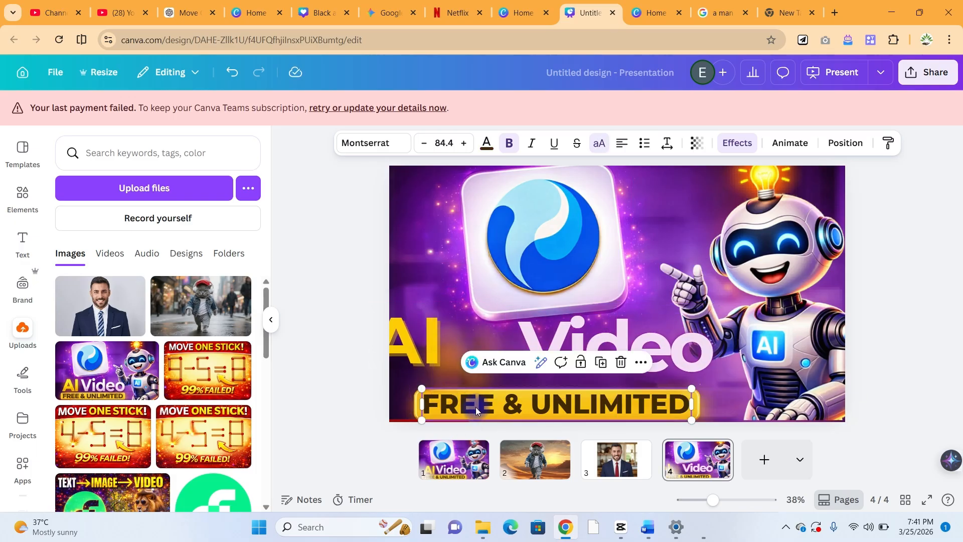
drag(476, 407, 555, 415)
click(492, 216)
mouse_move(492, 216)
mouse_down()
mouse_move(355, 188)
mouse_move(526, 226)
mouse_move(509, 219)
mouse_up()
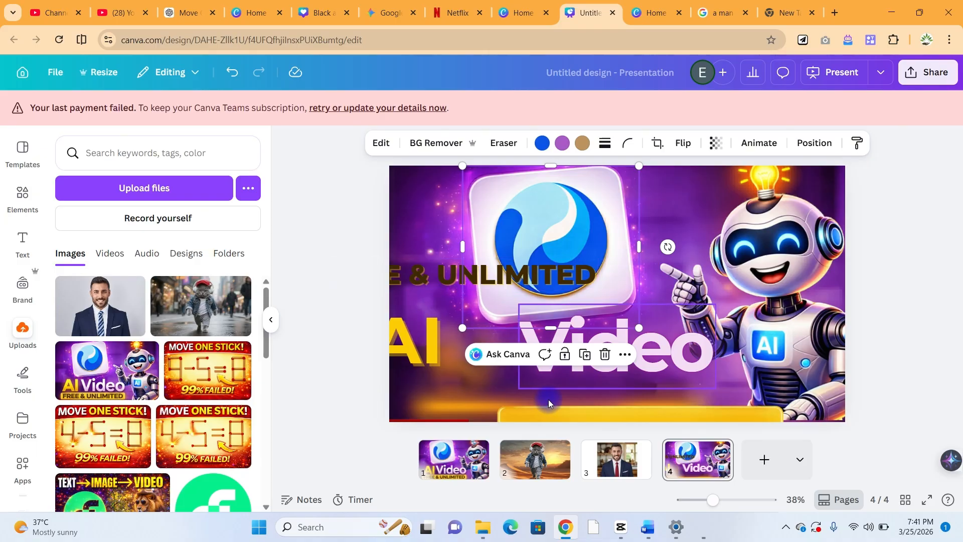
Undo the moves of the page 4 layers and deselect everything
key(ctrl+z)
key(ctrl+z)
key(ctrl+z)
key(ctrl+z)
key(ctrl+z)
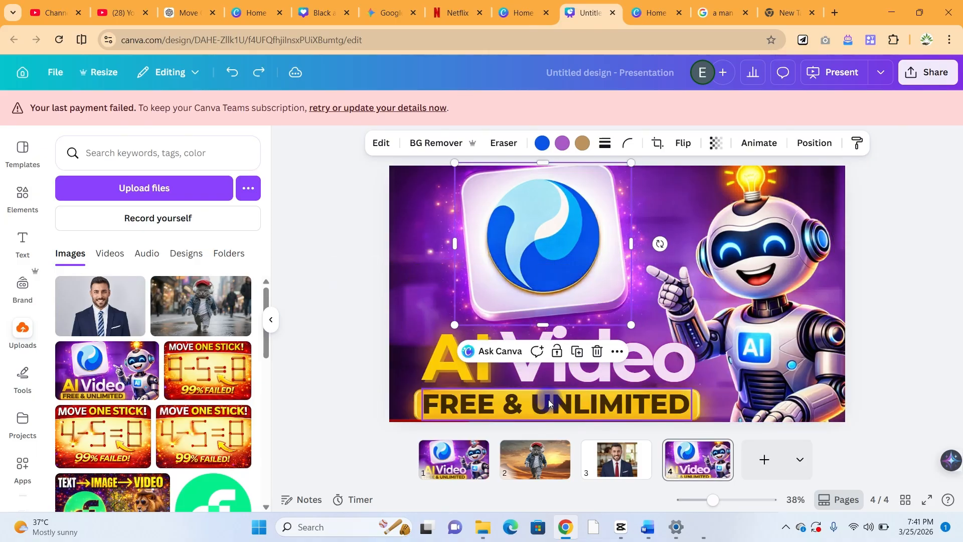
key(Escape)
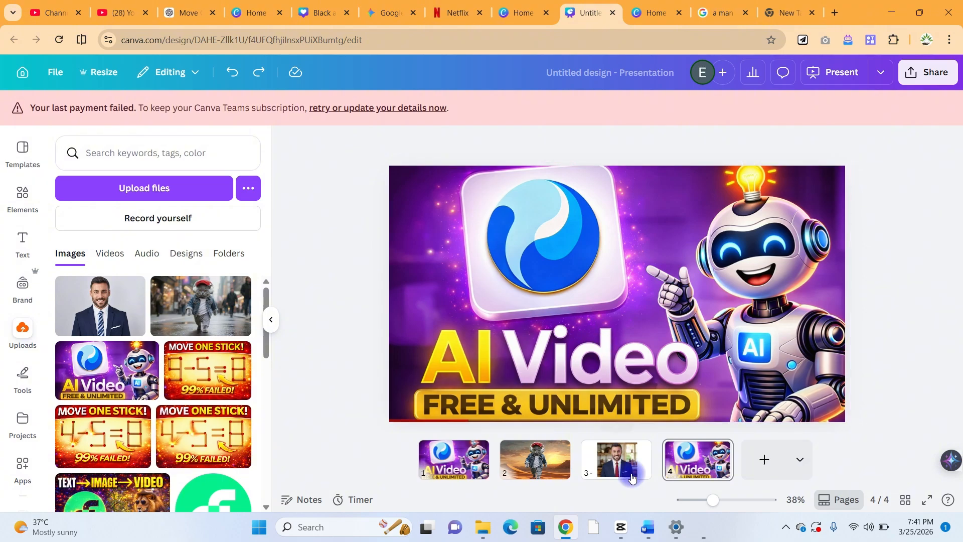
Add a fifth page, insert the uploaded "INSANE RESULTS!" image with the robot and enlarge it to cover the page
scroll(158, 392, down, 5)
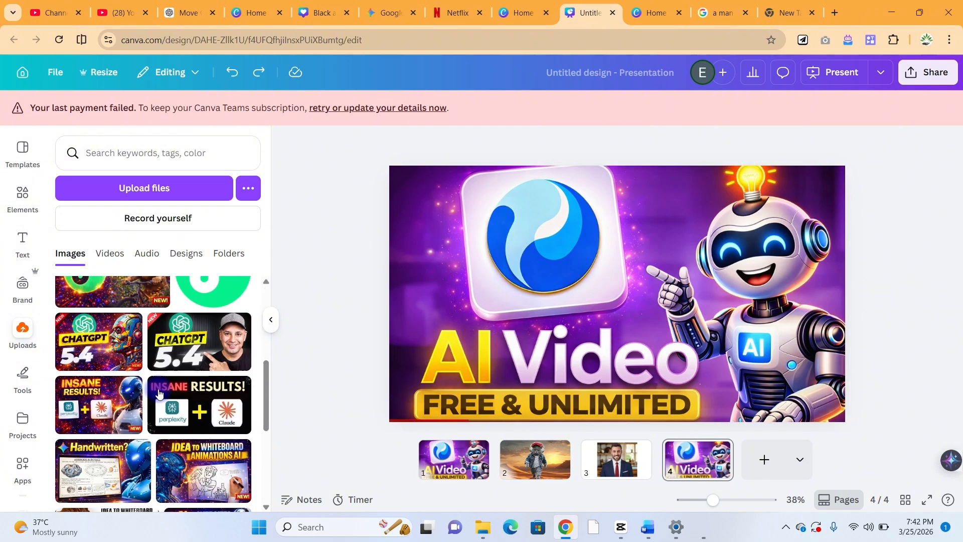
scroll(159, 392, down, 3)
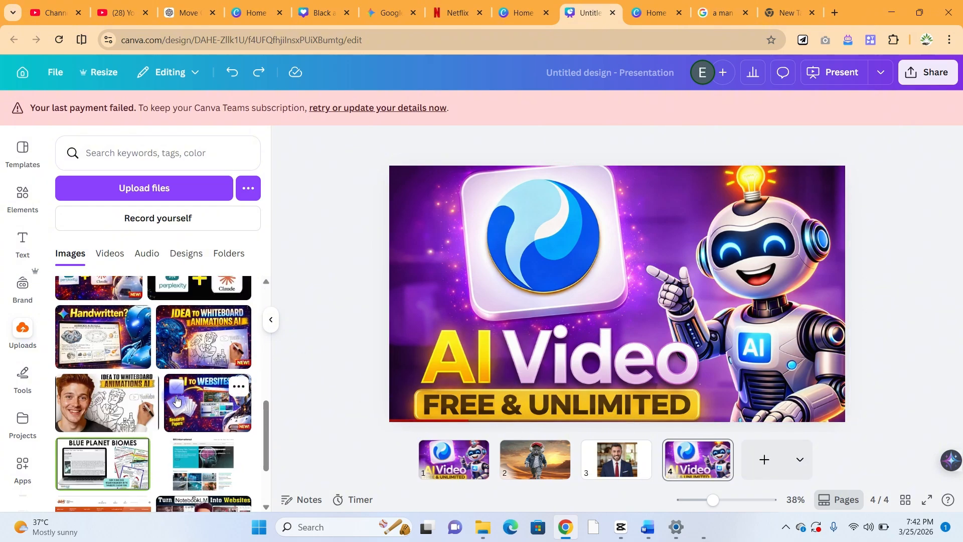
scroll(148, 419, down, 8)
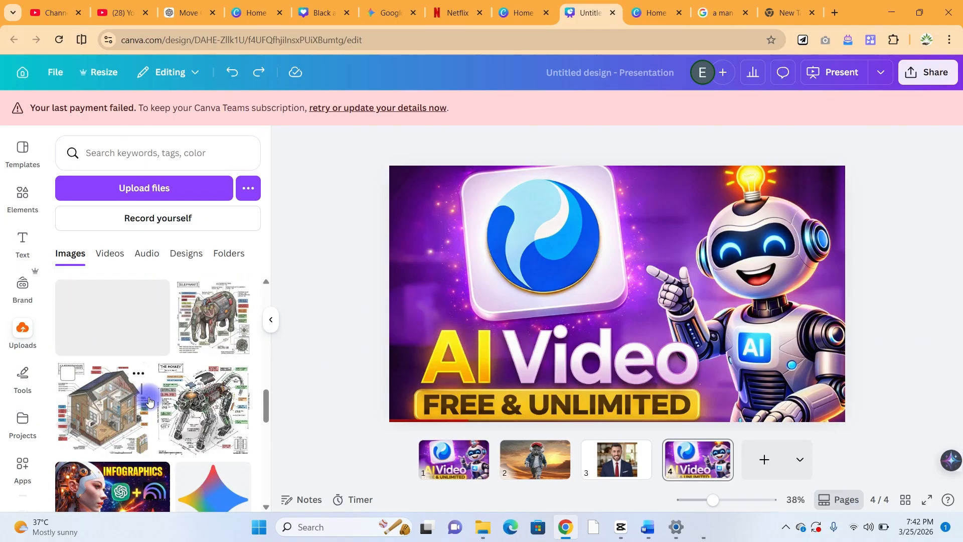
scroll(149, 401, down, 4)
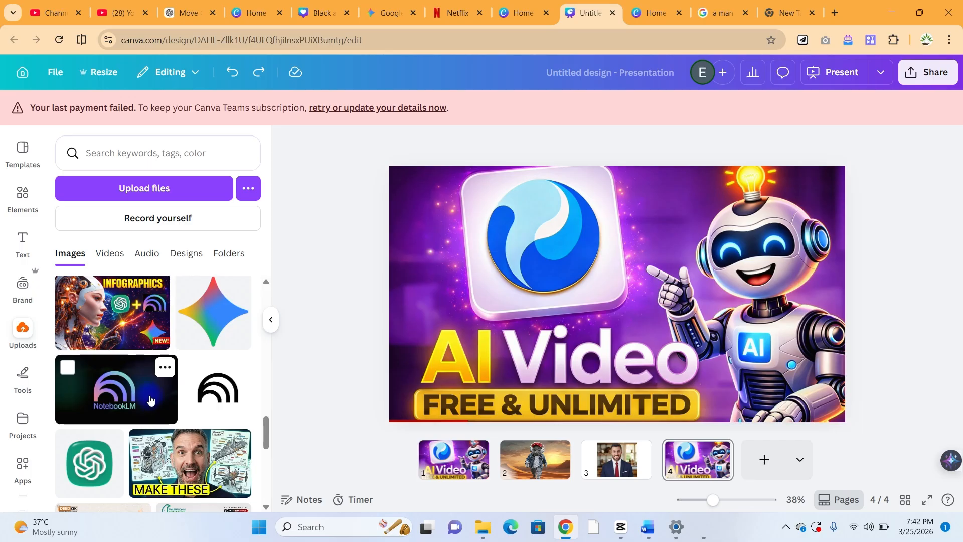
scroll(150, 400, up, 10)
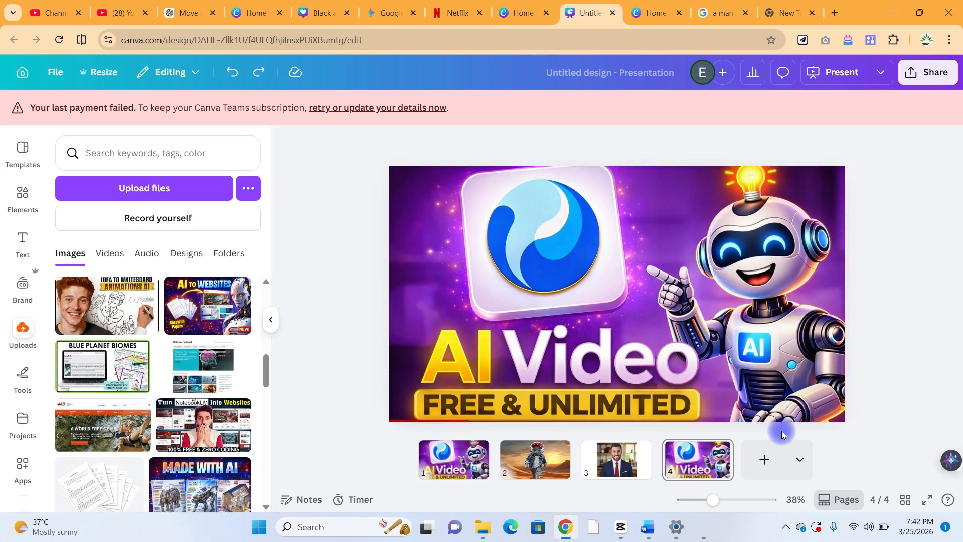
click(764, 459)
scroll(235, 376, up, 4)
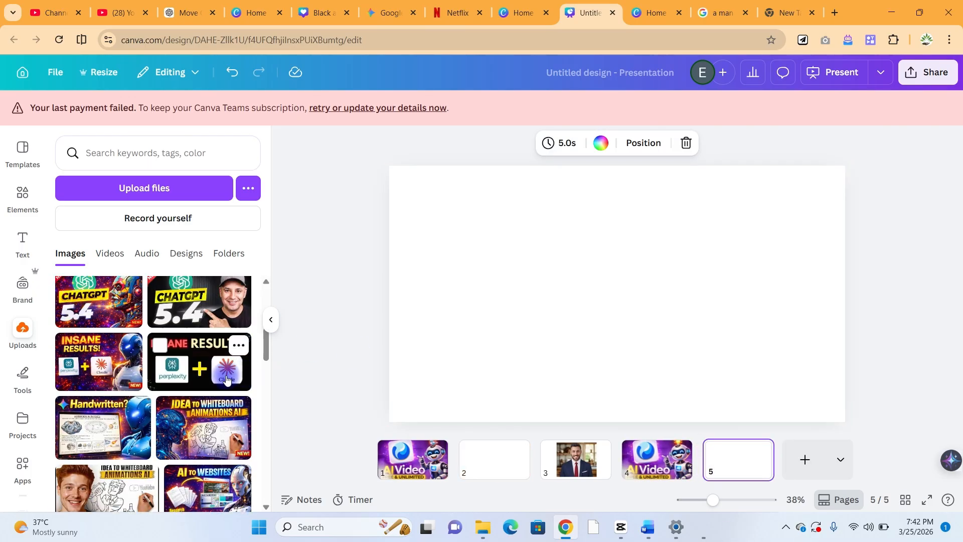
click(115, 360)
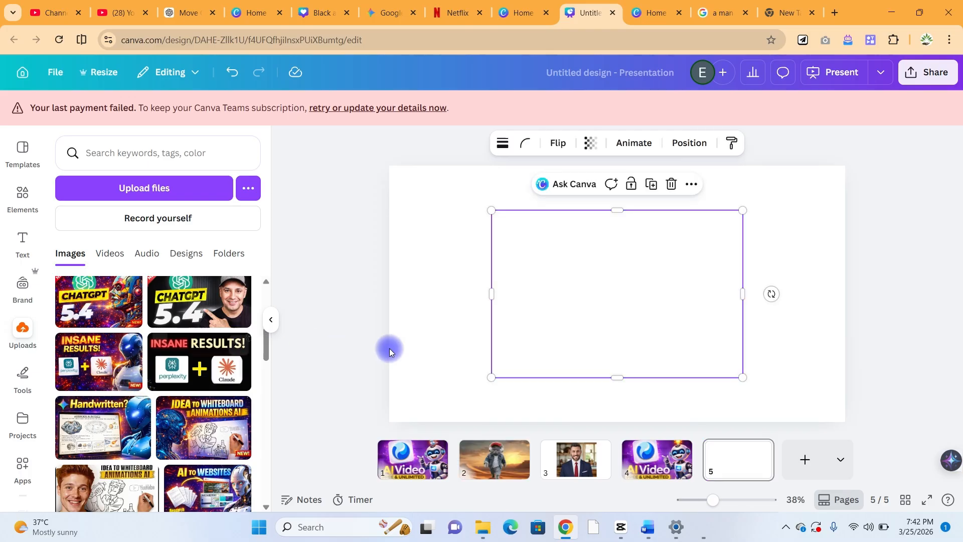
drag(489, 207, 389, 165)
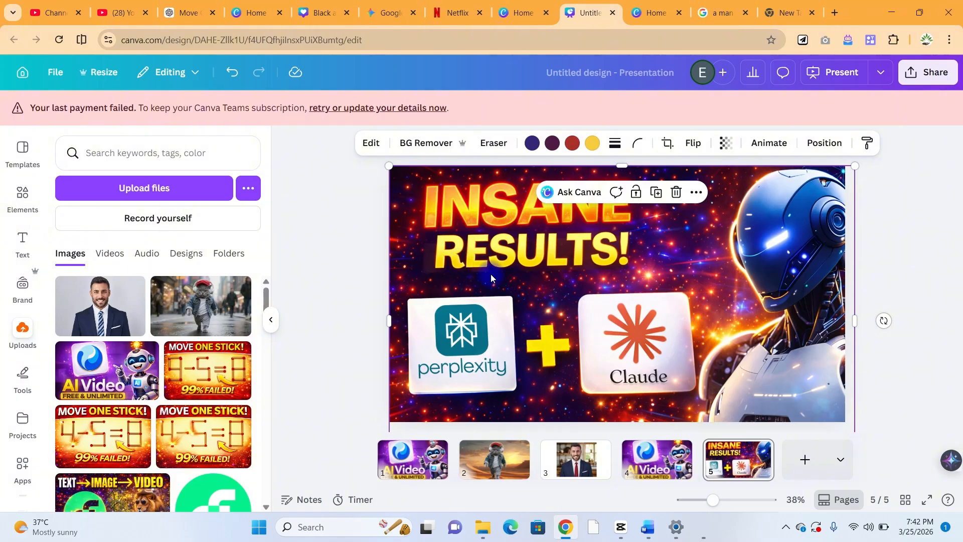
Extract the "INSANE RESULTS!" heading from the page 5 image as editable text with Grab Text
click(369, 143)
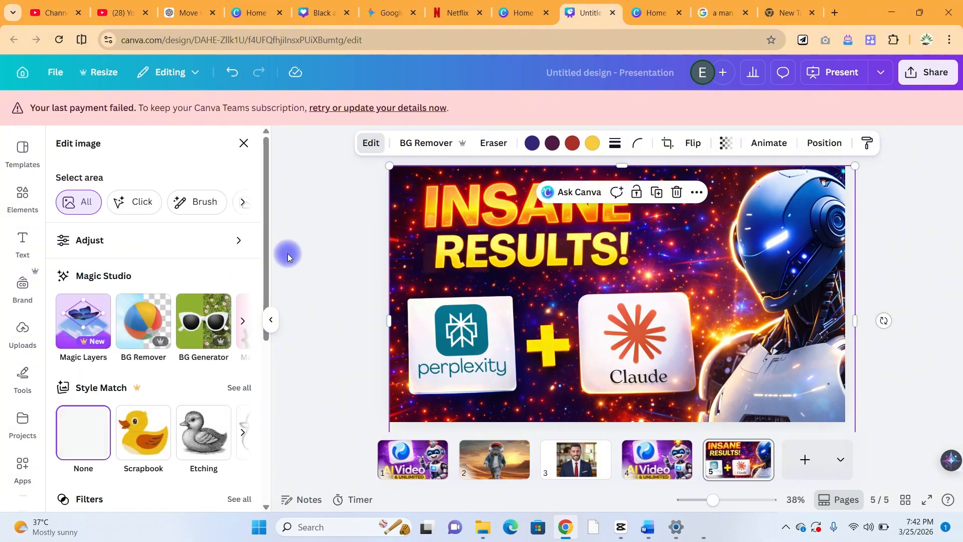
click(242, 320)
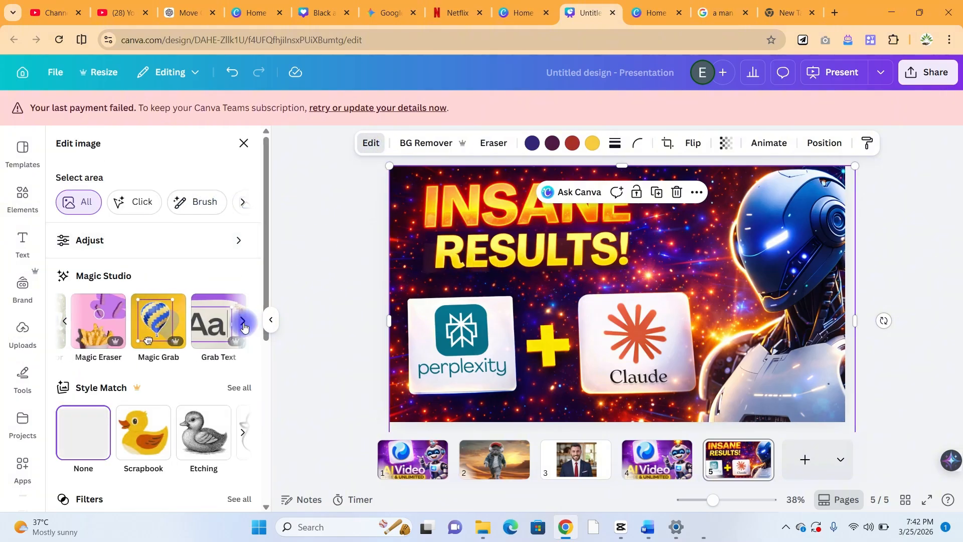
click(190, 337)
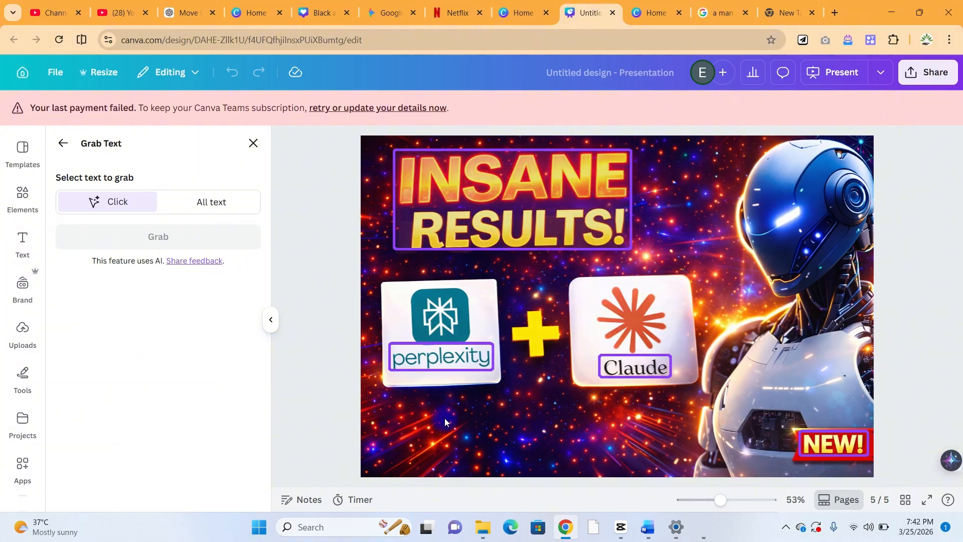
click(499, 184)
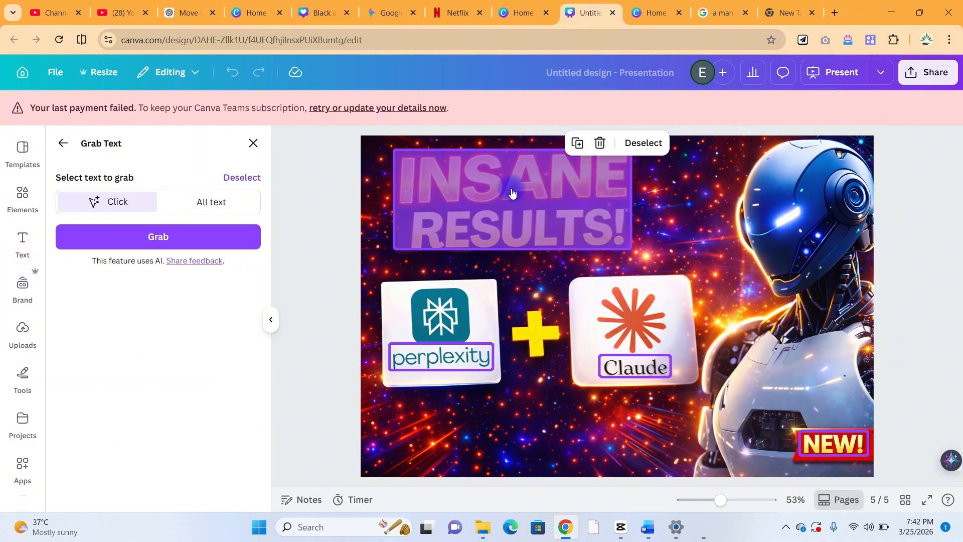
click(245, 235)
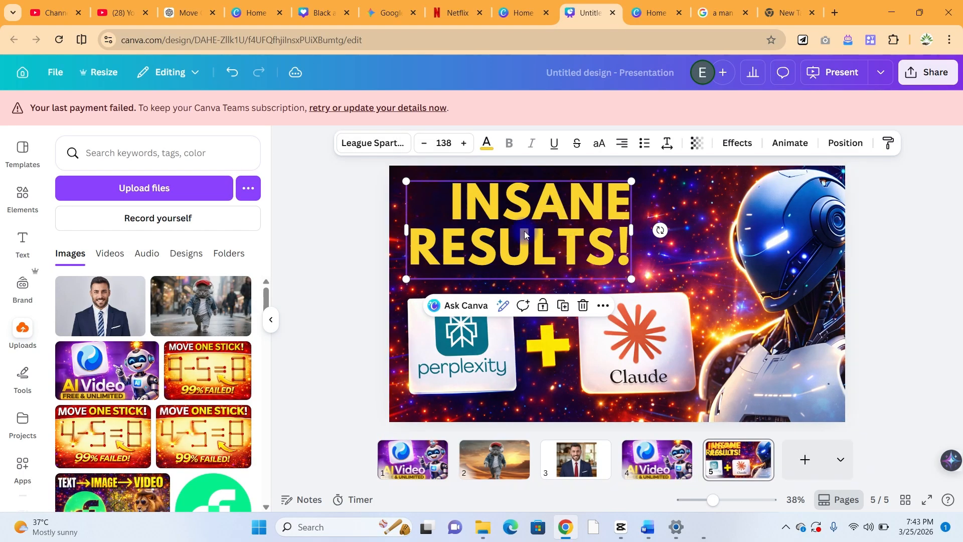
Shift the grabbed "INSANE RESULTS!" text slightly over the page 5 image, keeping it above the two logos
mouse_move(525, 235)
mouse_down()
mouse_move(615, 249)
mouse_move(502, 198)
mouse_move(523, 239)
mouse_up()
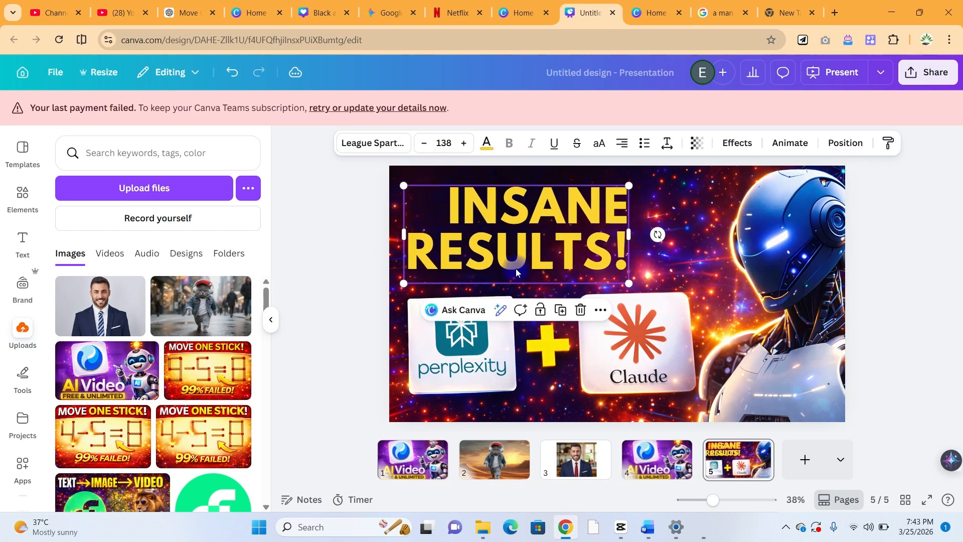
click(472, 371)
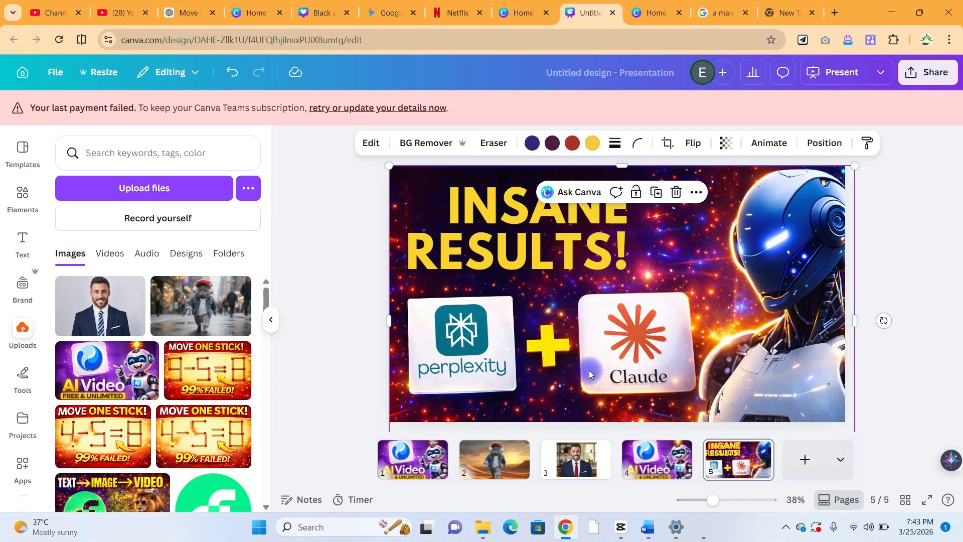
click(481, 226)
drag(482, 226, 511, 230)
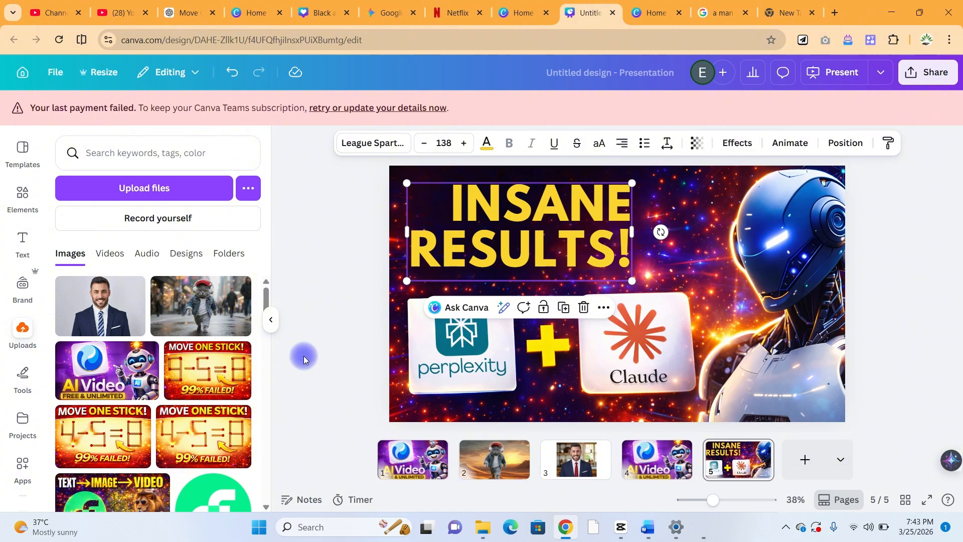
Open the image editing options for the page 5 background image and return to the first Magic Studio tools
click(467, 364)
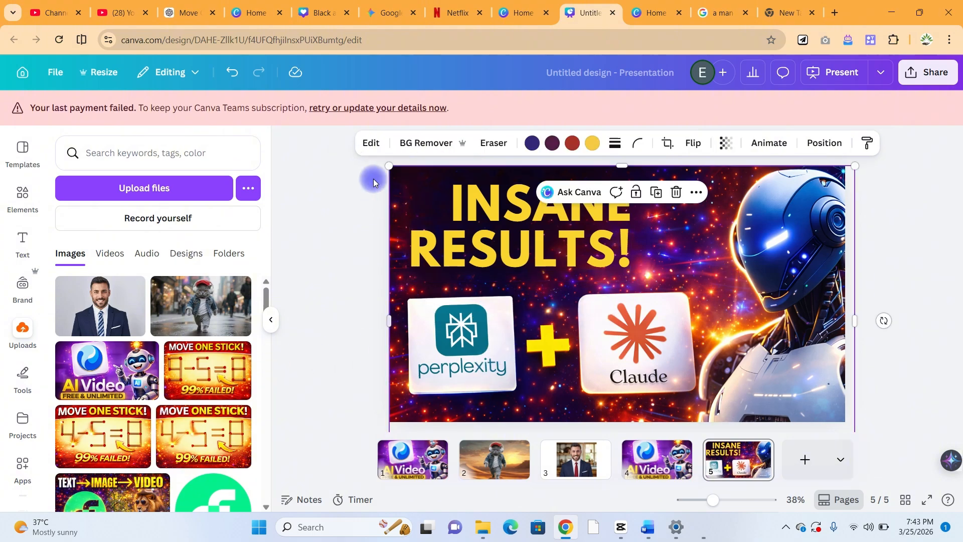
click(370, 143)
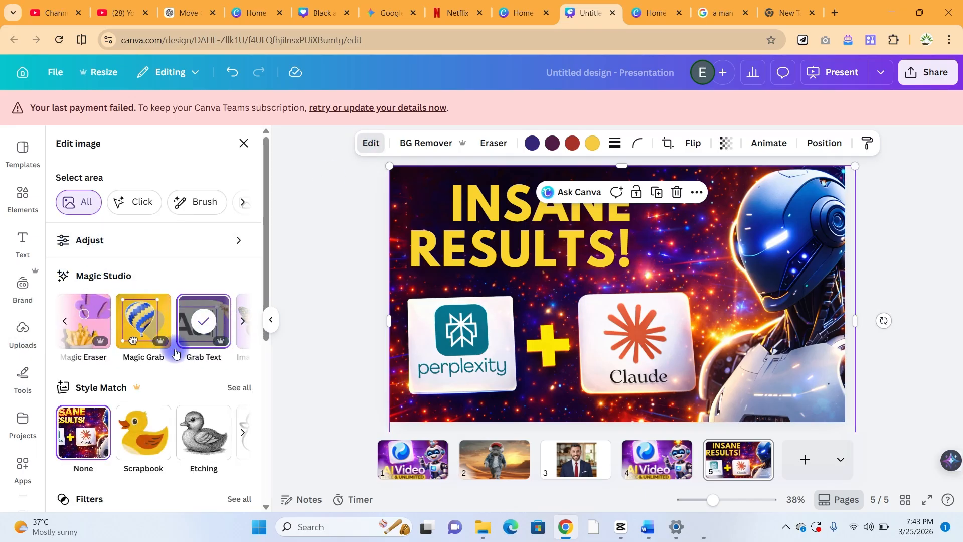
click(65, 322)
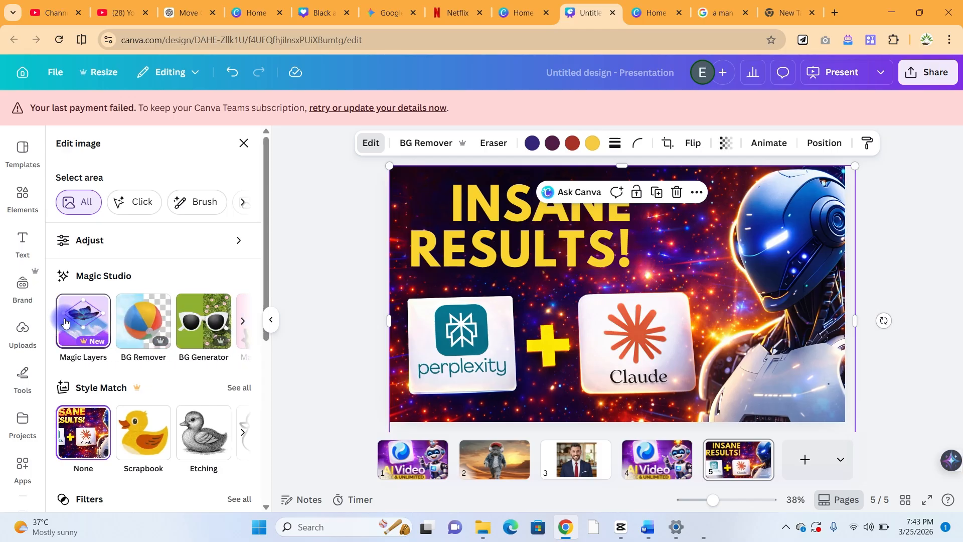